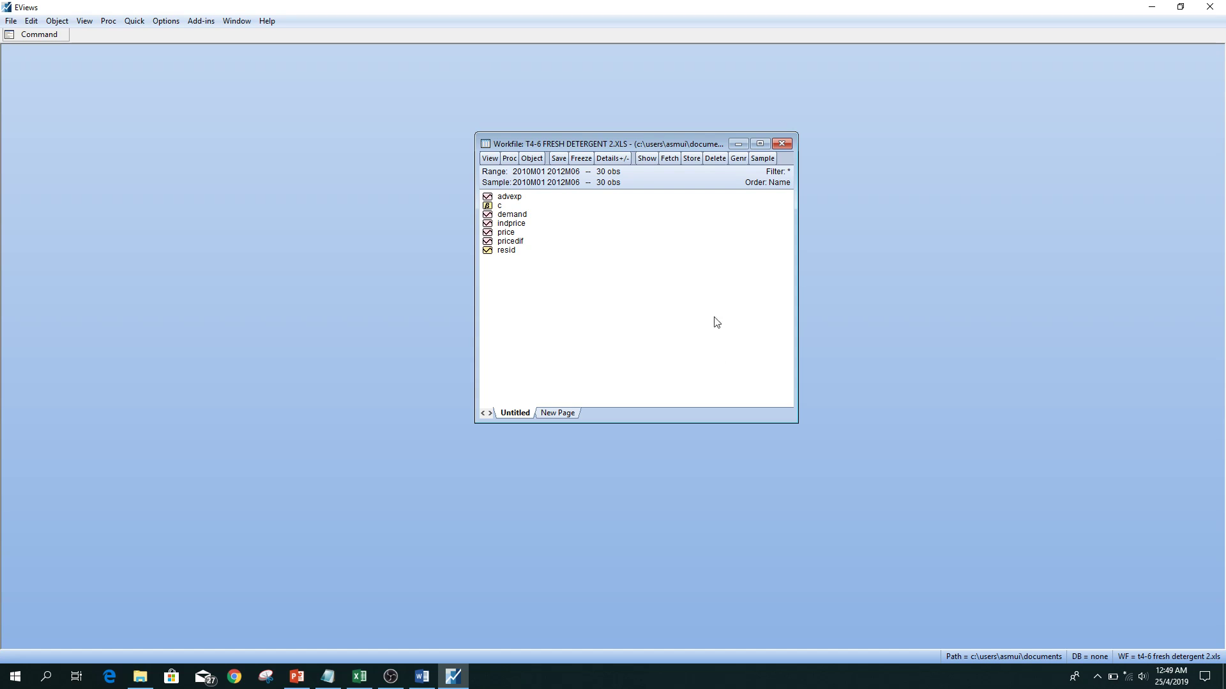
# Restrict the workfile sample to 2010m01 2011m12.
pyautogui.click(761, 158)
pyautogui.moveTo(662, 217); pyautogui.dragTo(700, 223)
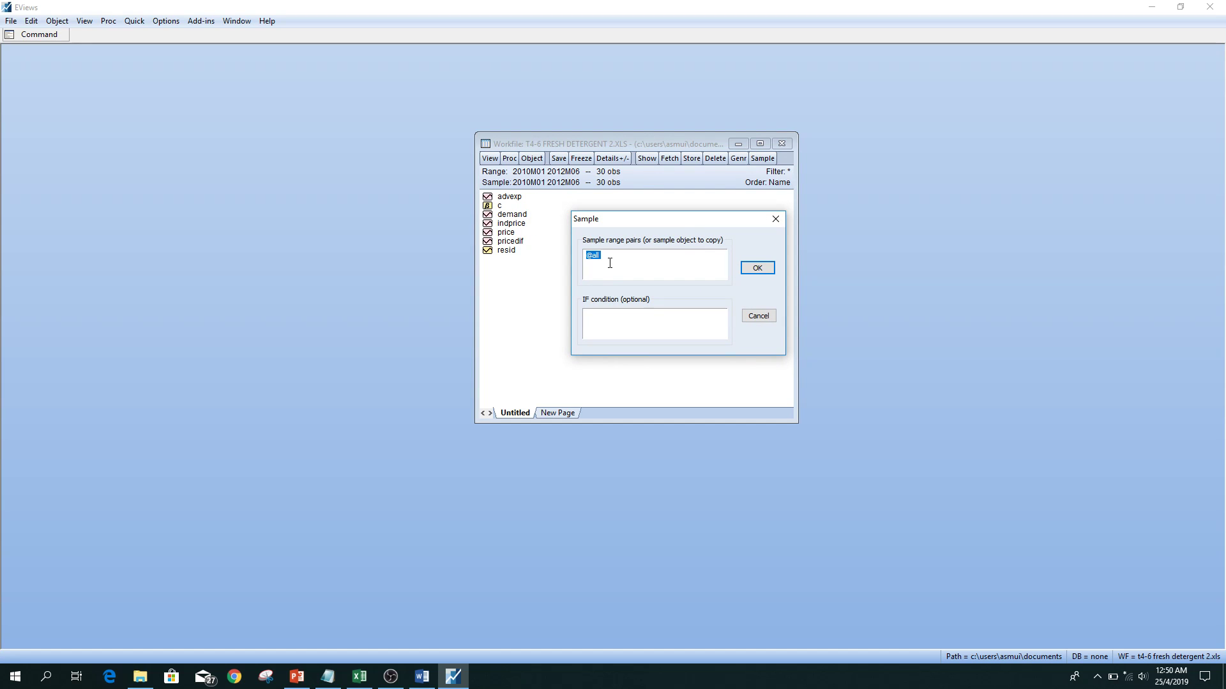
pyautogui.press('BackSpace')
pyautogui.write('2010m01 2011m12')
pyautogui.click(757, 268)
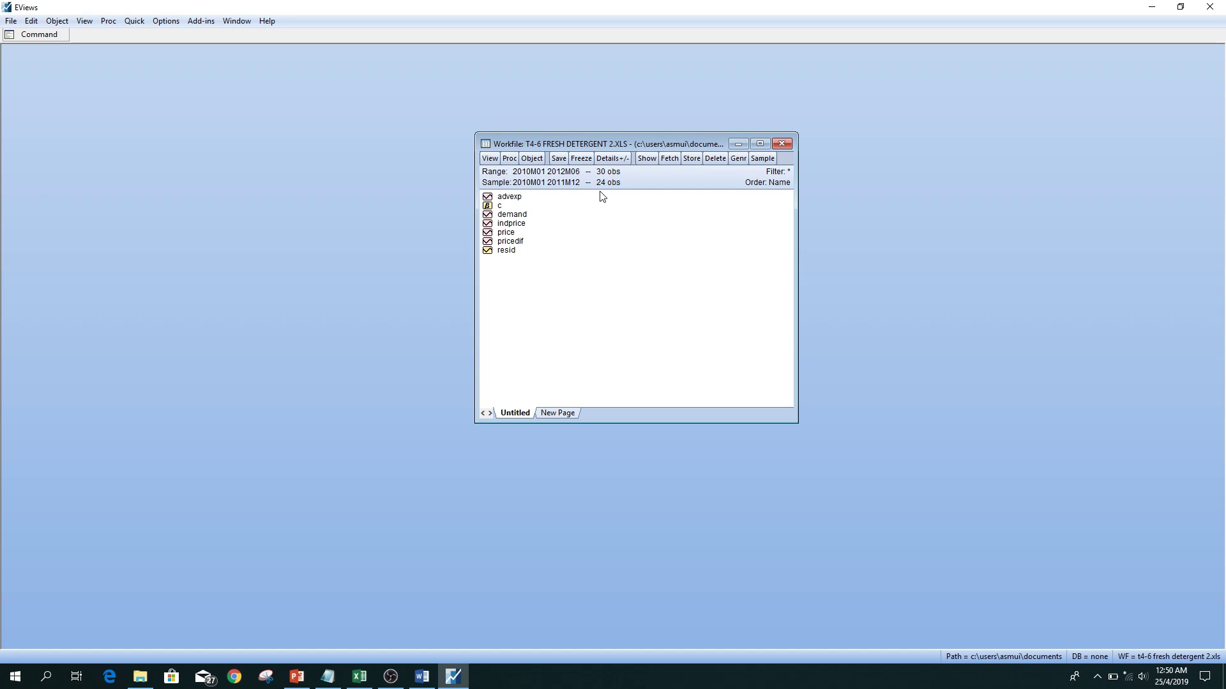
# Estimate a least squares equation of demand on c and price over the 2010M01 2011M12 sample and reposition its results window.
pyautogui.click(131, 24)
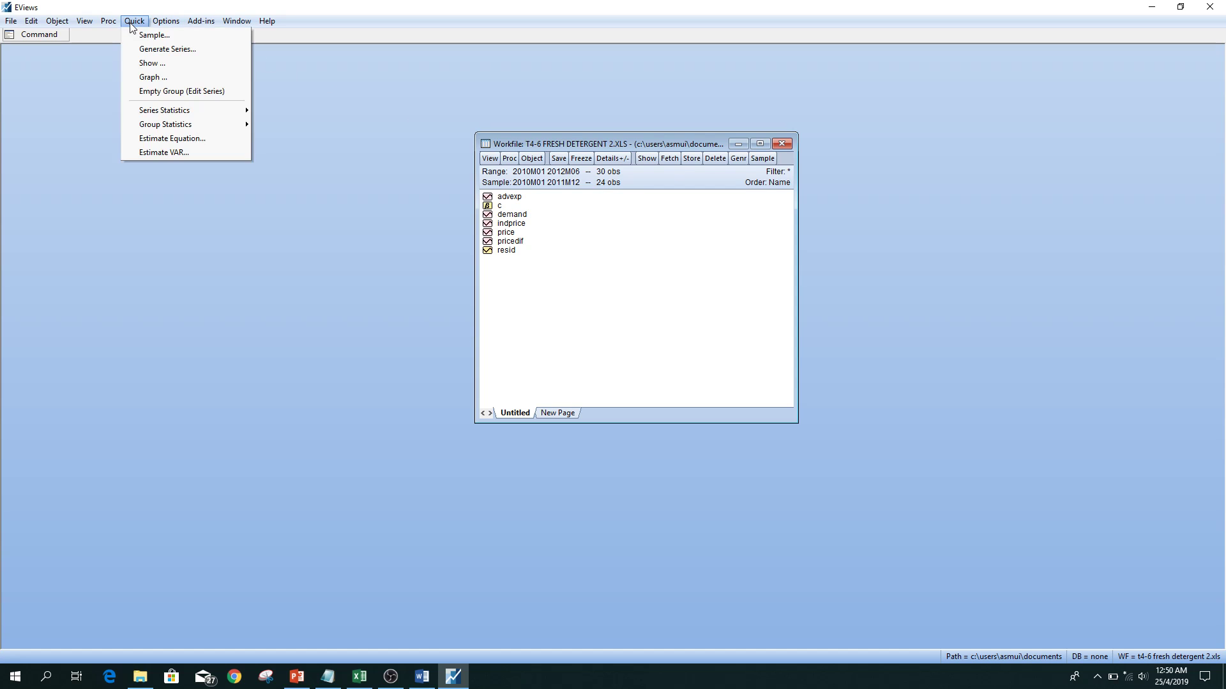
pyautogui.click(174, 141)
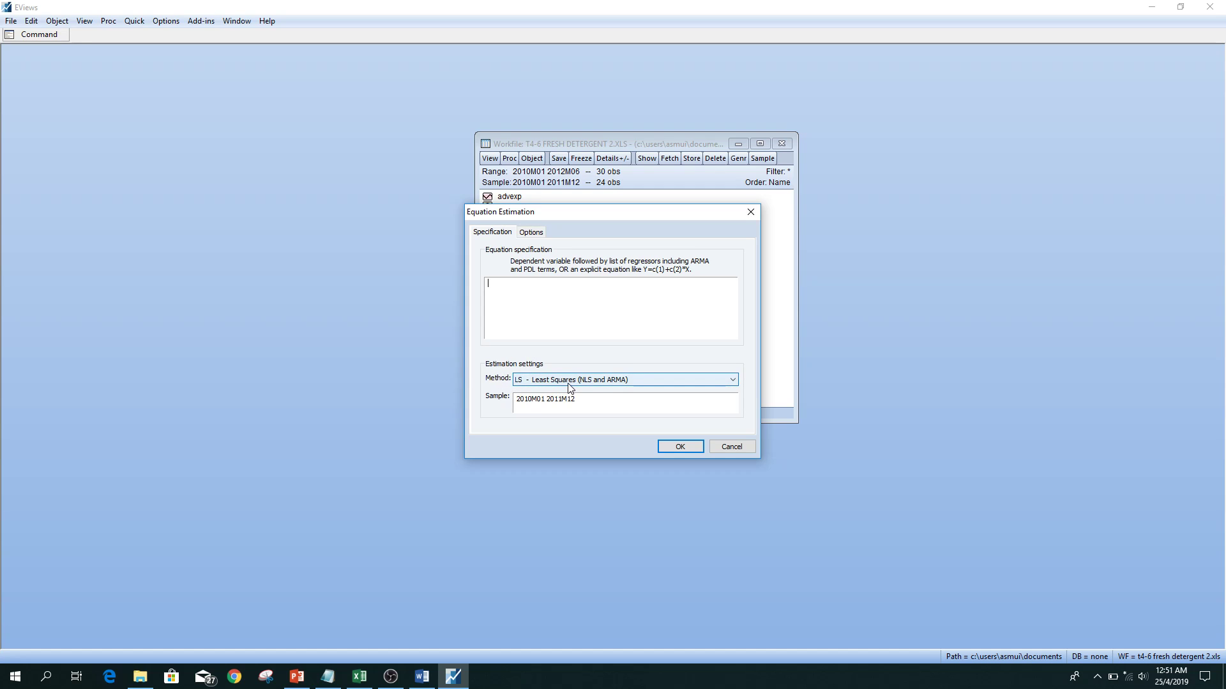
pyautogui.click(582, 399)
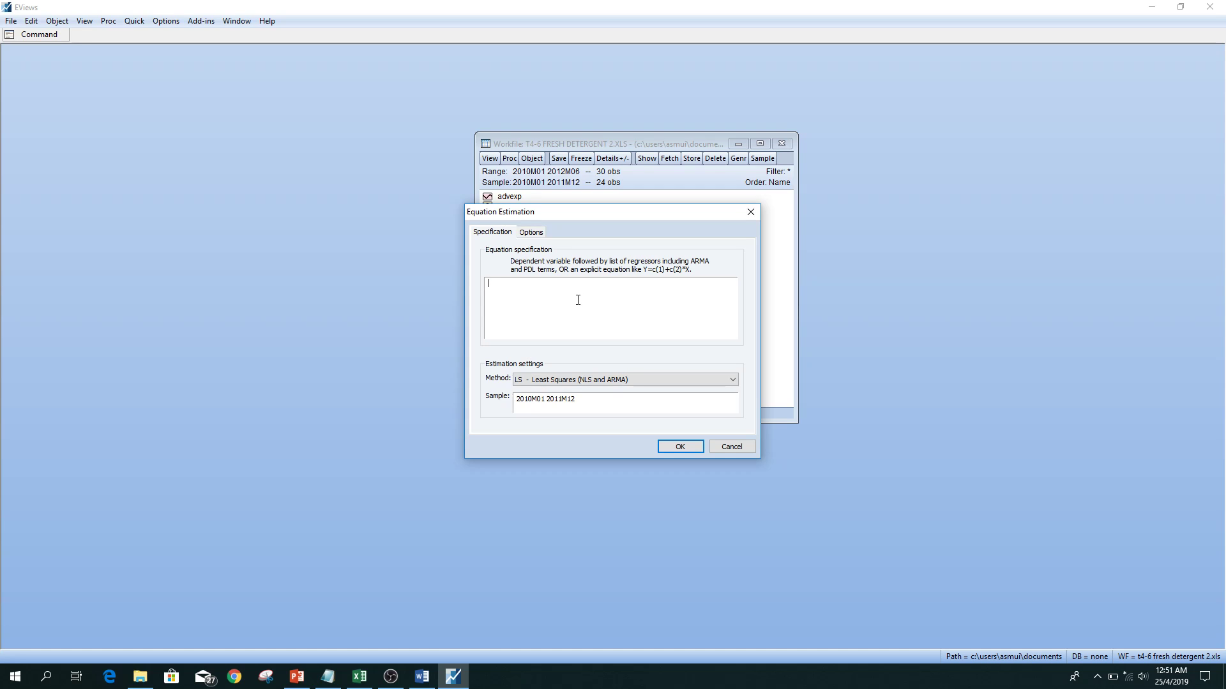
pyautogui.write('demand')
pyautogui.write('price')
pyautogui.click(540, 343)
pyautogui.click(688, 446)
pyautogui.moveTo(477, 202); pyautogui.dragTo(723, 169)
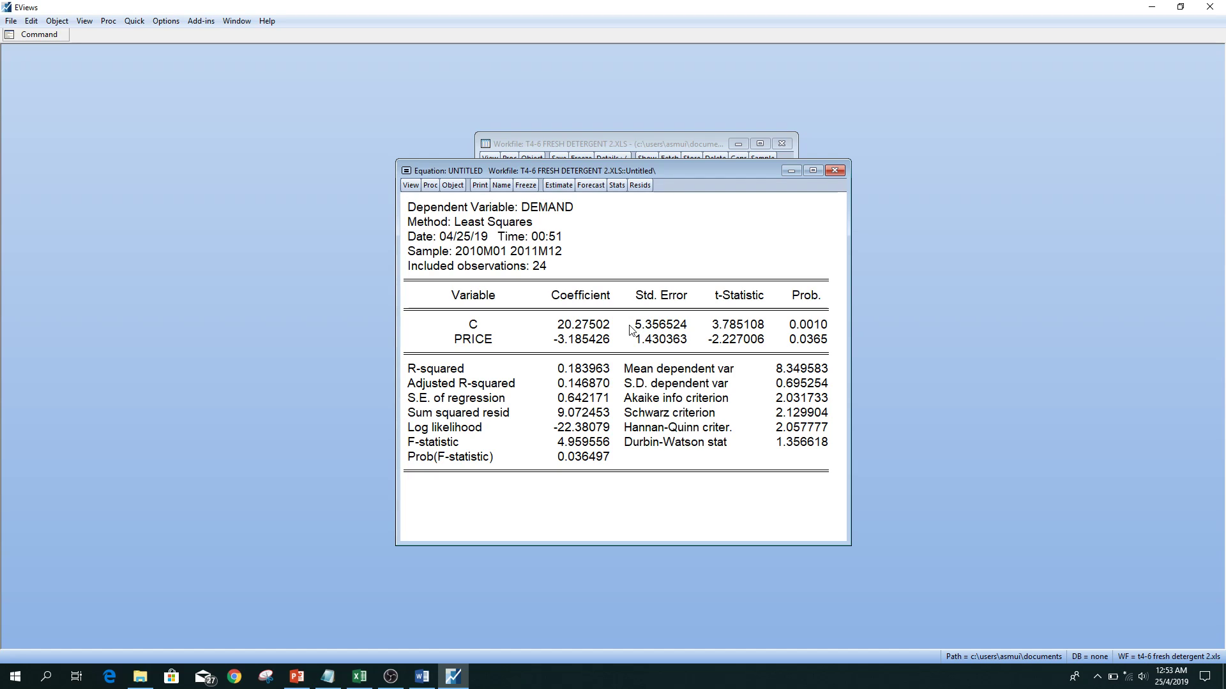
# Add indprice as a regressor to the demand equation and re-estimate it as demand c price indprice.
pyautogui.click(559, 186)
pyautogui.click(574, 302)
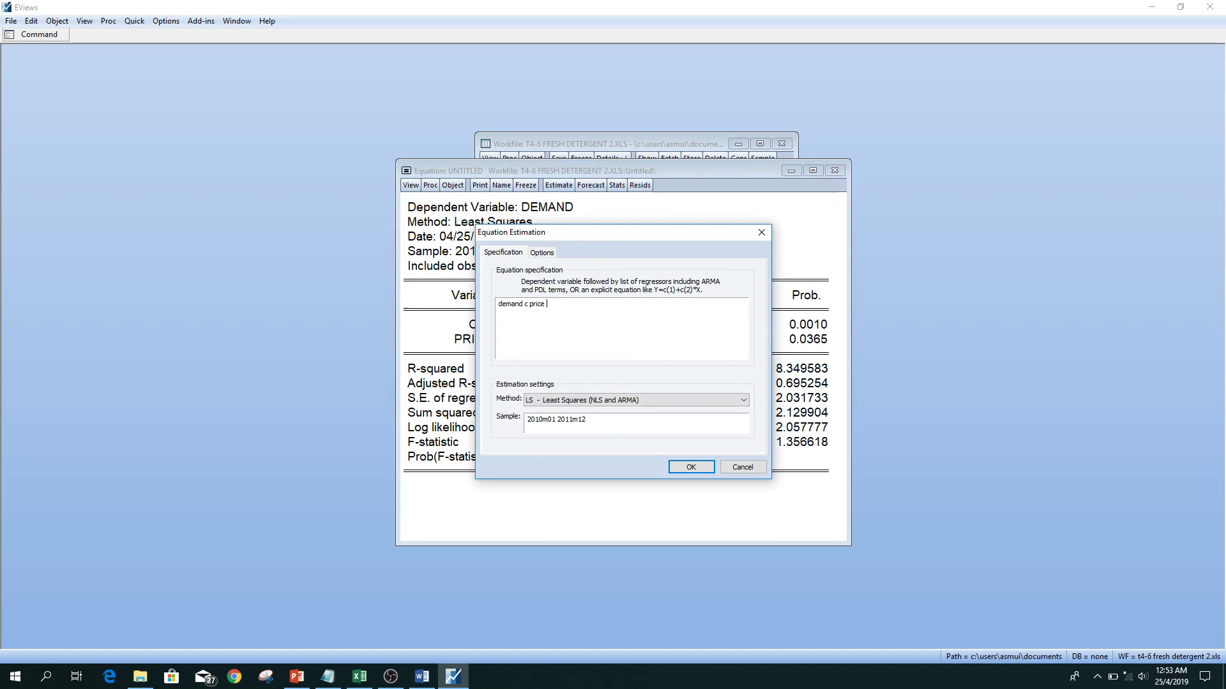
pyautogui.write('indp')
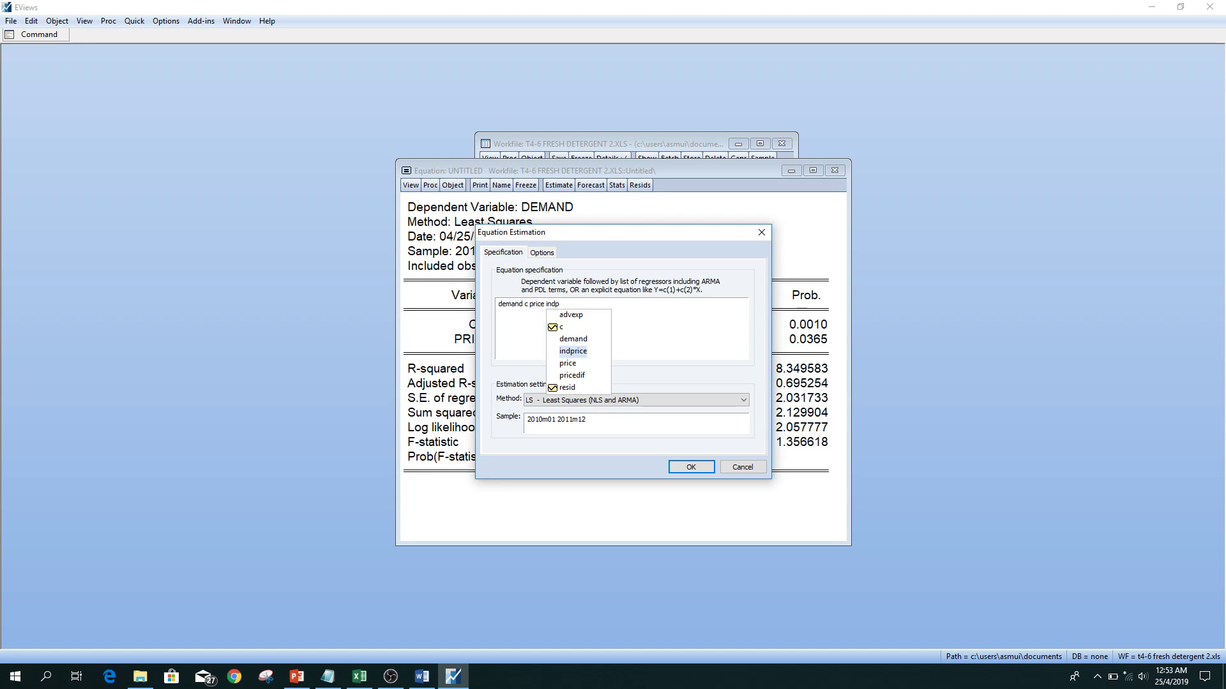
pyautogui.click(579, 349)
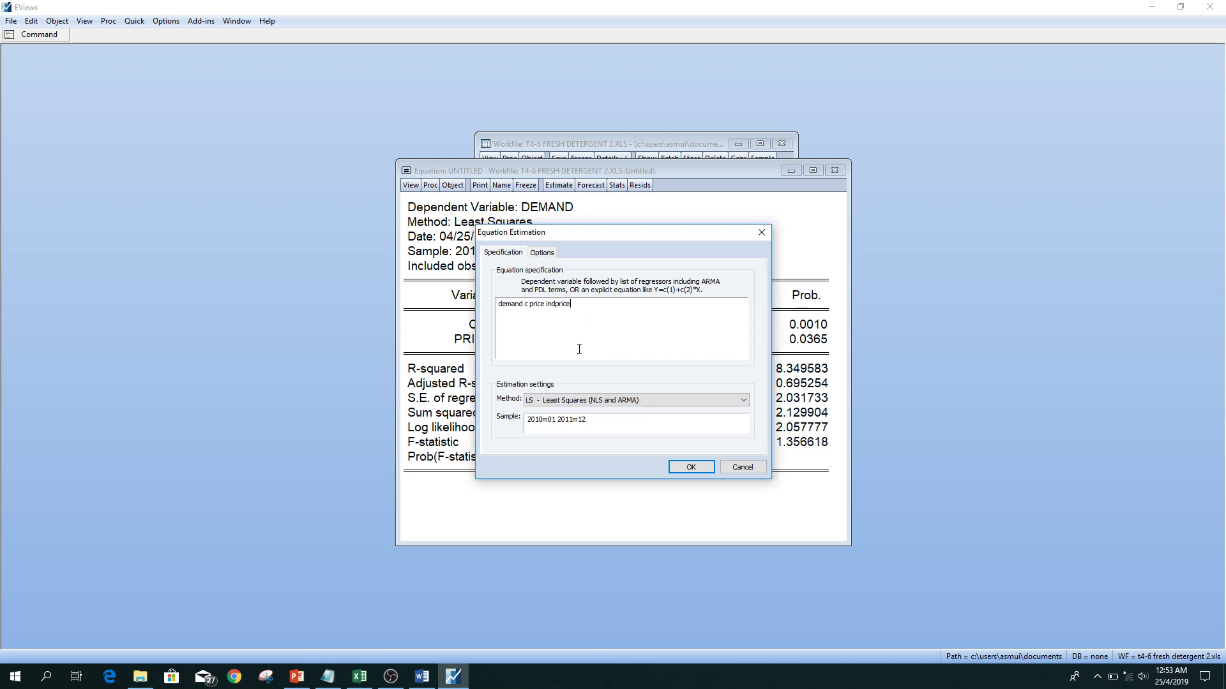
pyautogui.click(693, 466)
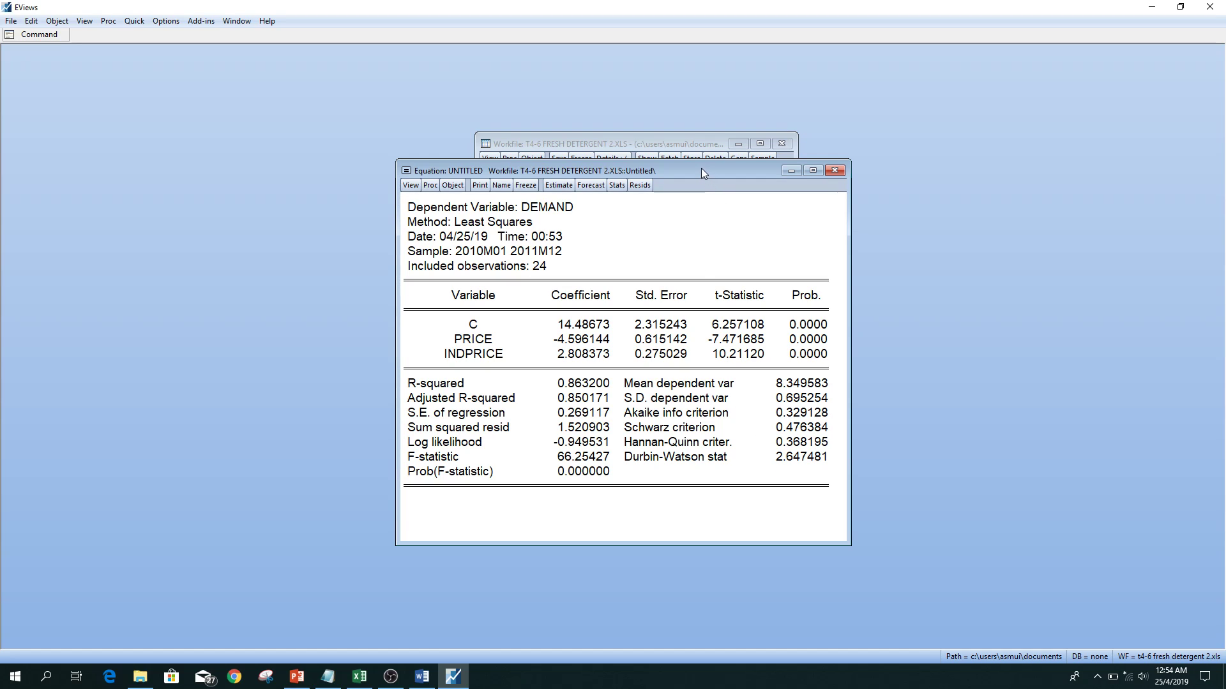
# Freeze the estimation output with price and indprice as a table, name it model2, and close the table.
pyautogui.click(533, 189)
pyautogui.moveTo(537, 207); pyautogui.dragTo(707, 232)
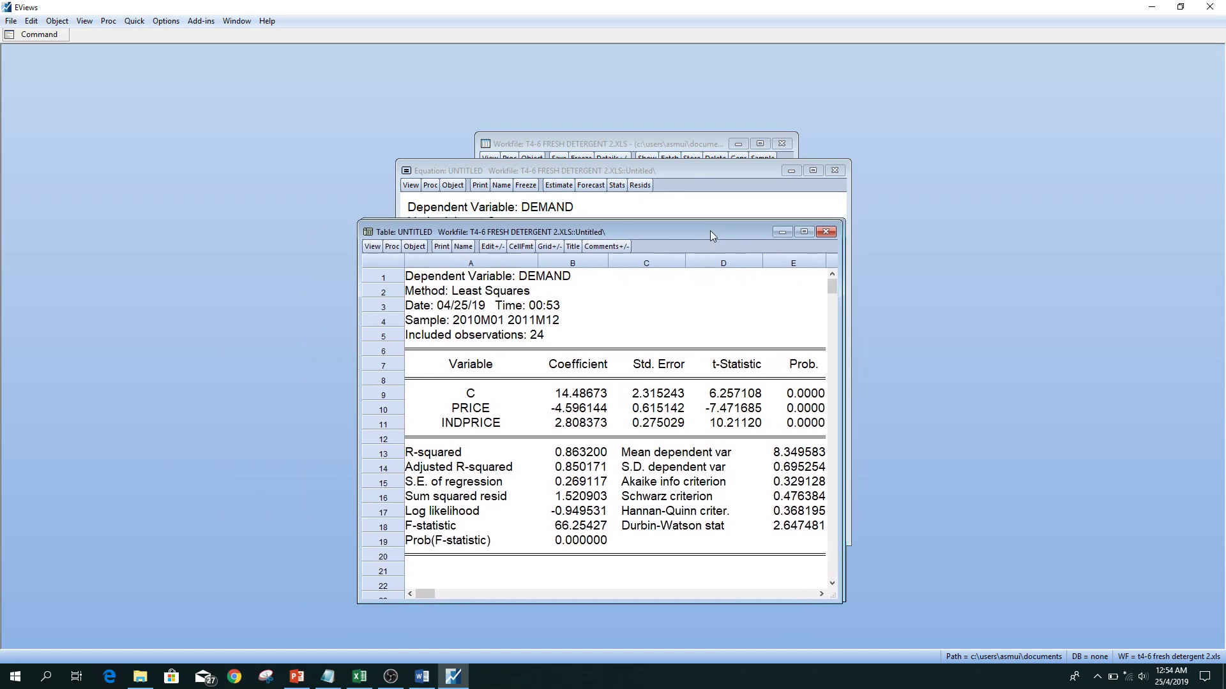
pyautogui.click(458, 253)
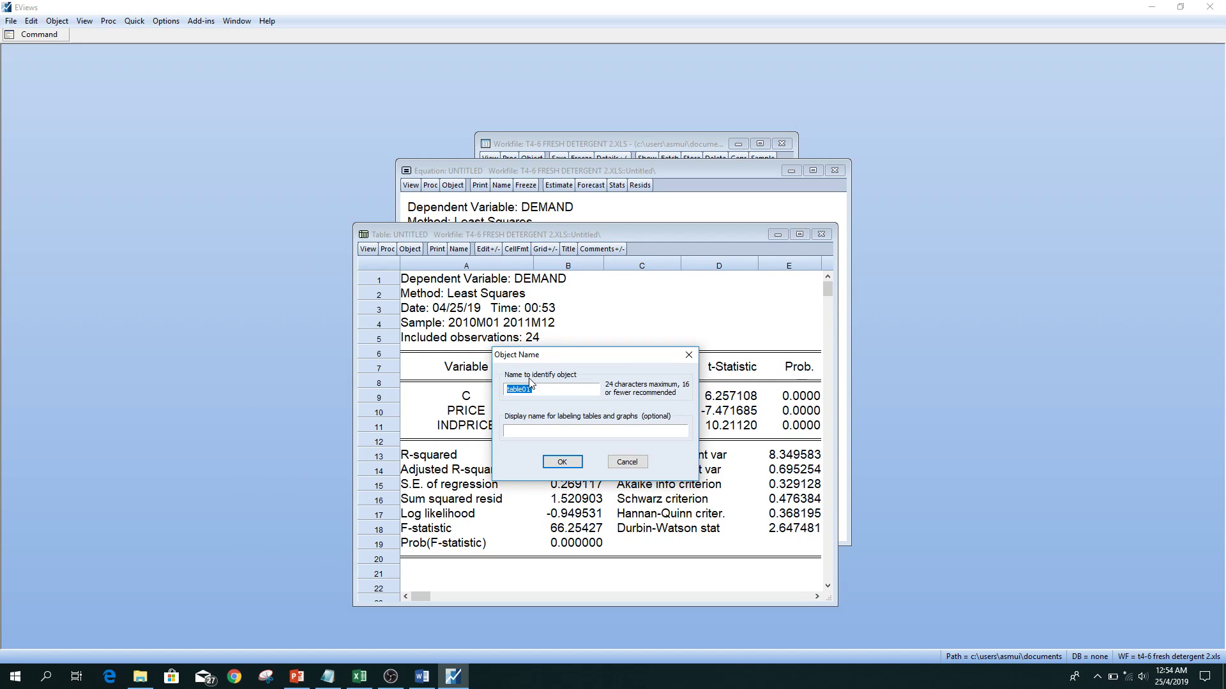
pyautogui.write('model2')
pyautogui.click(562, 462)
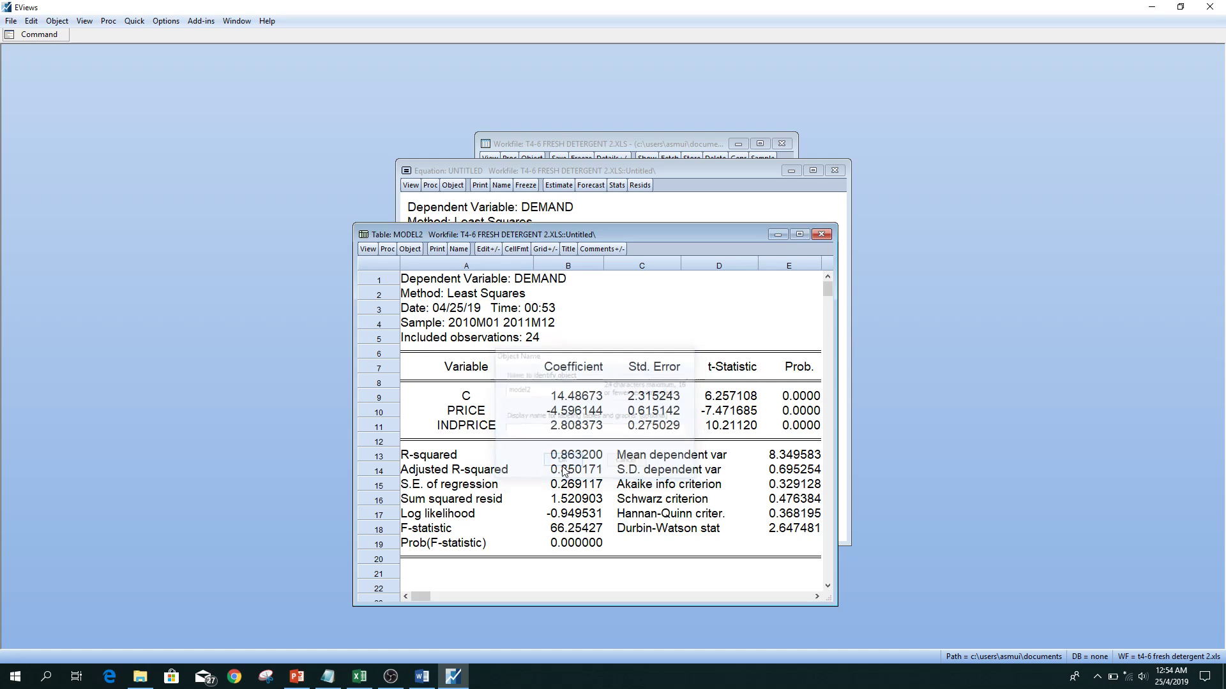
pyautogui.click(821, 235)
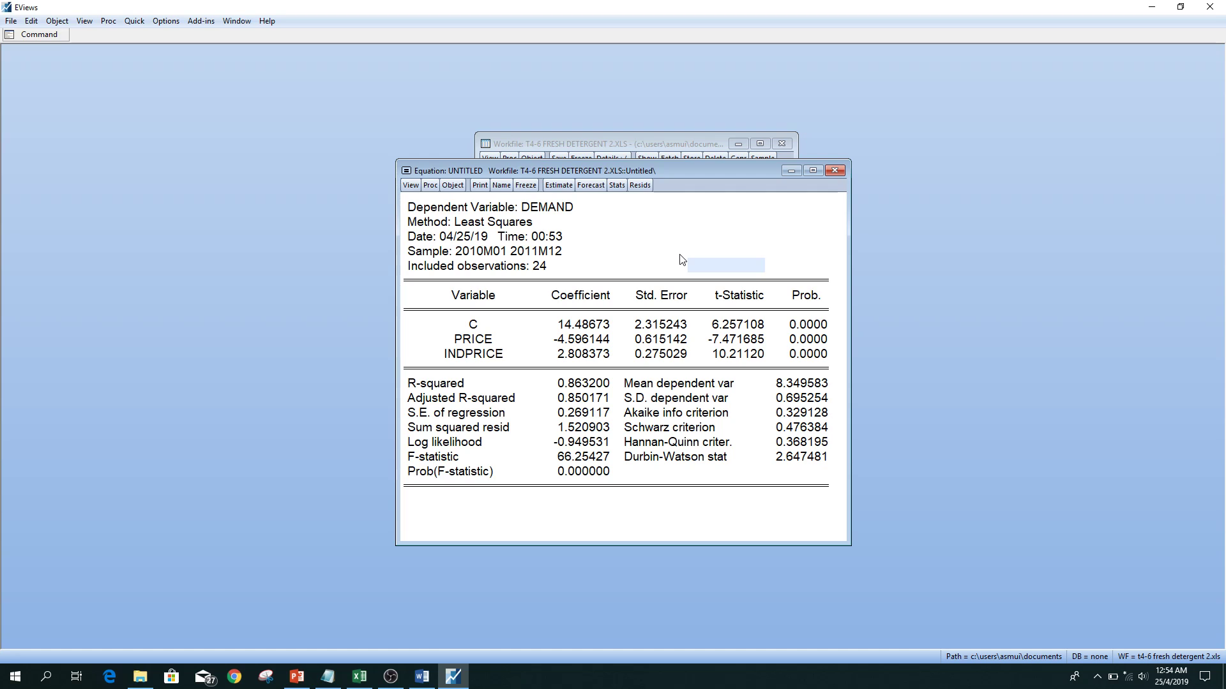
# Add advexp to the equation specification and re-estimate it as demand c price indprice advexp.
pyautogui.click(558, 186)
pyautogui.click(585, 304)
pyautogui.write('advexp')
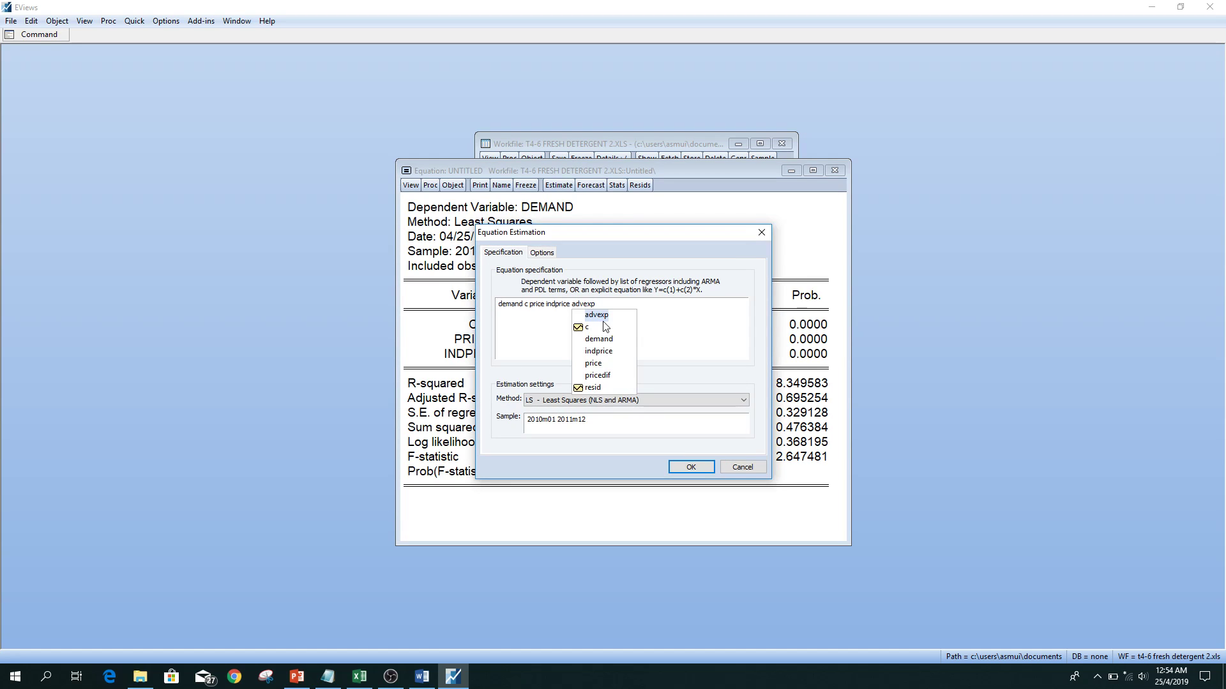
pyautogui.doubleClick(604, 316)
pyautogui.press('Return')
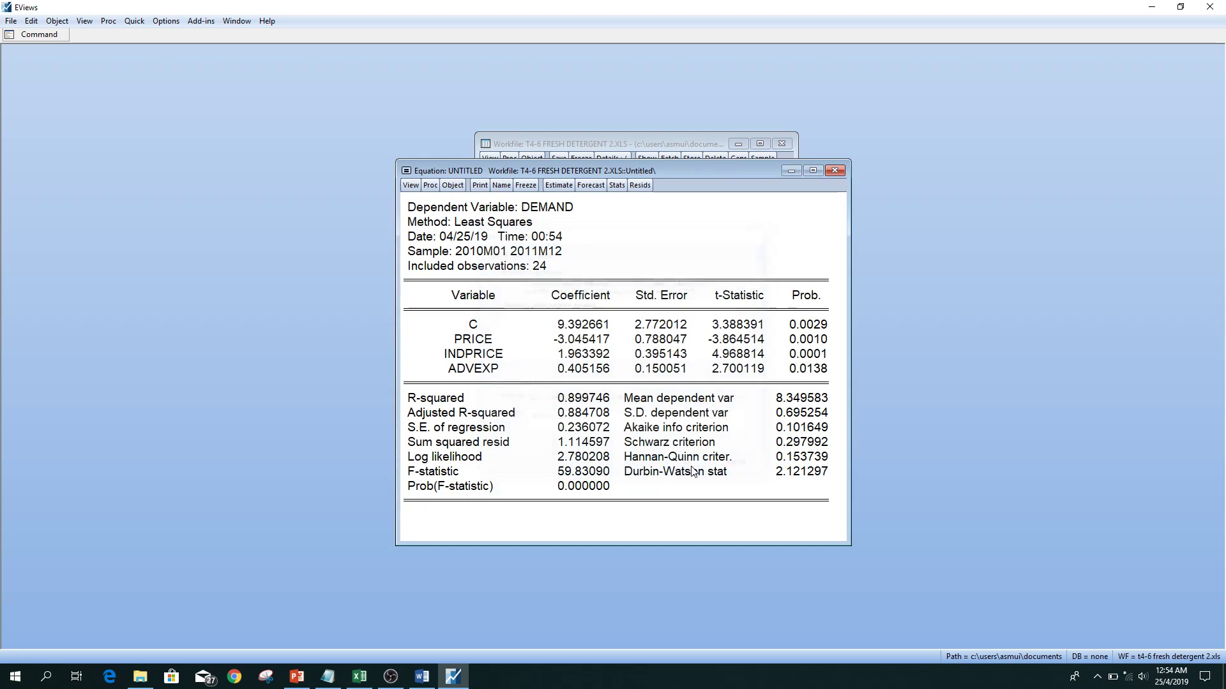
# Open the model2 table and arrange it side by side with the current equation output for comparison.
pyautogui.moveTo(713, 181); pyautogui.dragTo(957, 193)
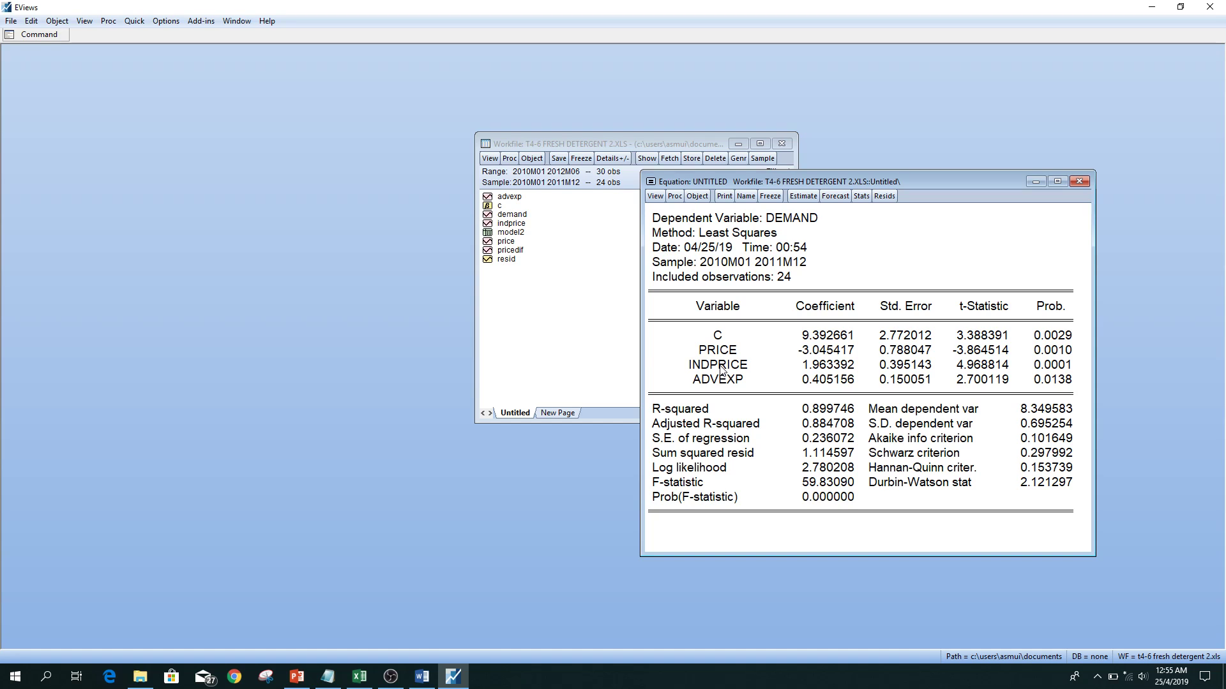
pyautogui.doubleClick(518, 233)
pyautogui.moveTo(558, 235); pyautogui.dragTo(520, 154)
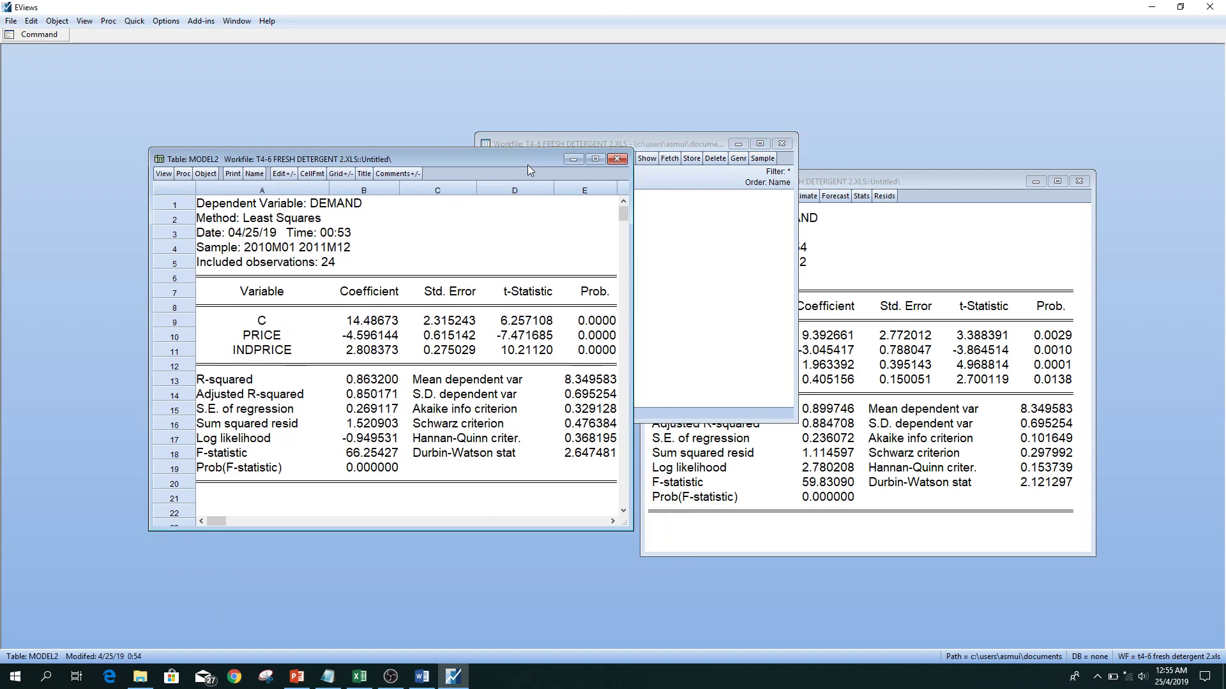
pyautogui.click(863, 181)
pyautogui.moveTo(863, 182); pyautogui.dragTo(870, 159)
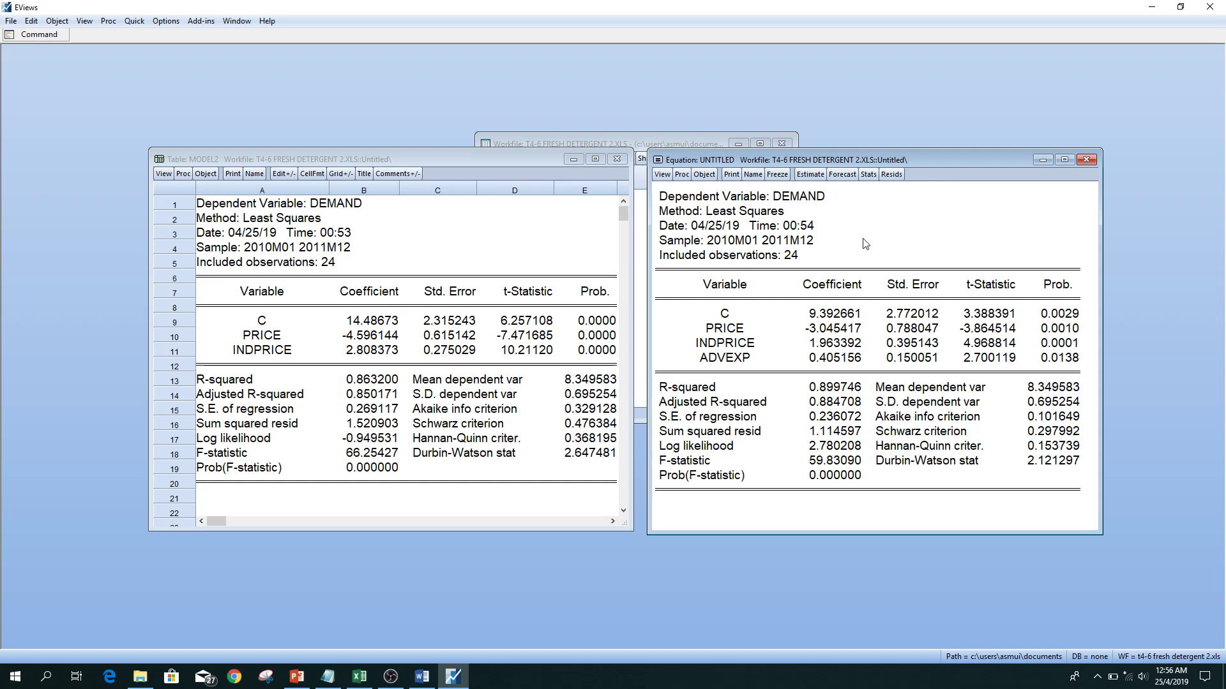
# Freeze the equation output that includes advexp as a table, name it model3, and close the table.
pyautogui.click(776, 174)
pyautogui.moveTo(554, 258); pyautogui.dragTo(841, 217)
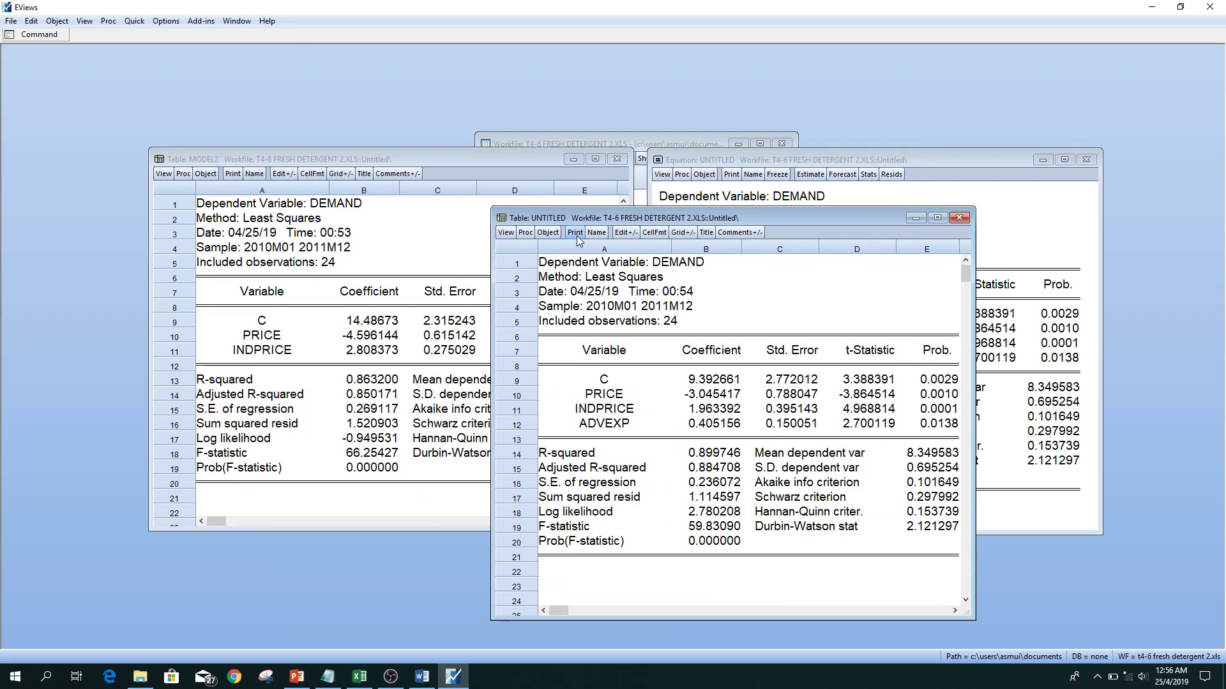
pyautogui.click(596, 232)
pyautogui.write('model3')
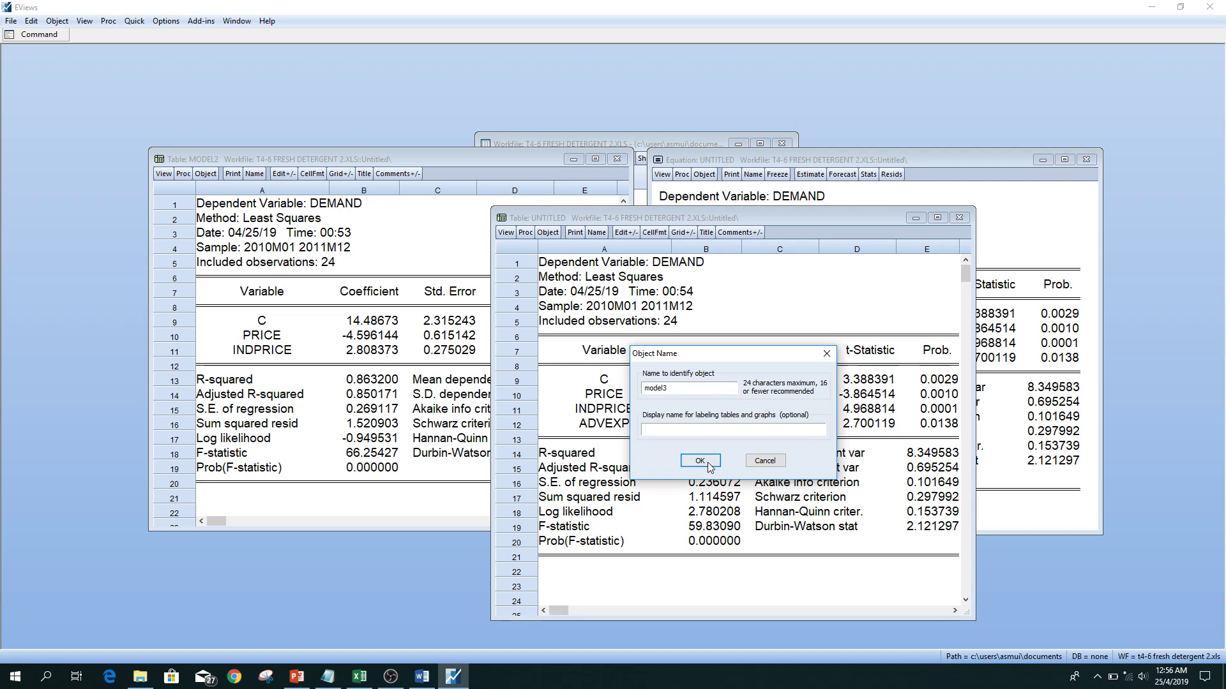
pyautogui.press('Return')
pyautogui.click(956, 220)
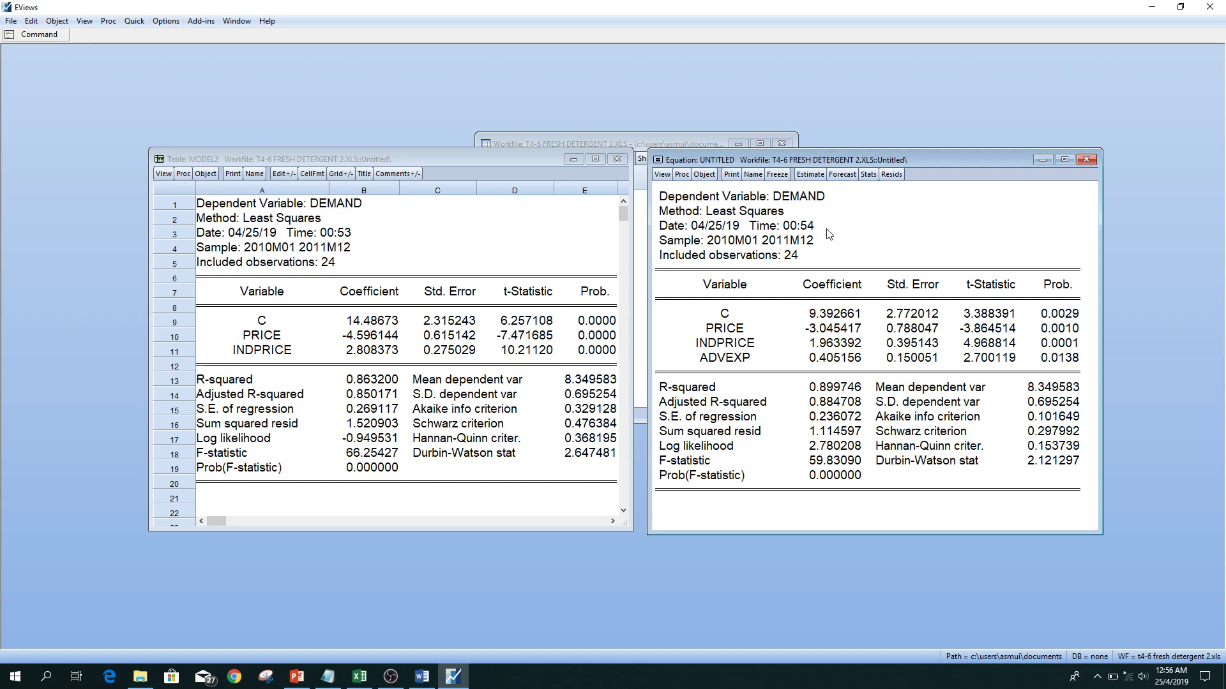
# Try to forecast demand from the equation with advexp using the forecast sample 2012m01 201206.
pyautogui.click(841, 174)
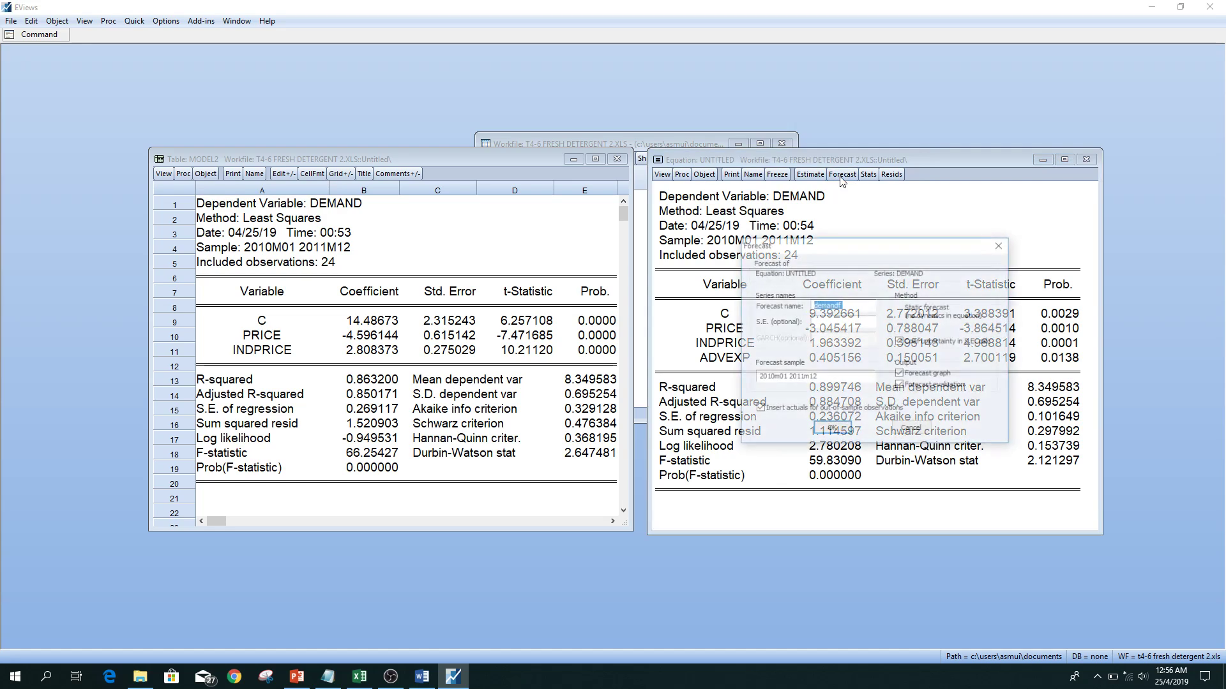
pyautogui.click(851, 308)
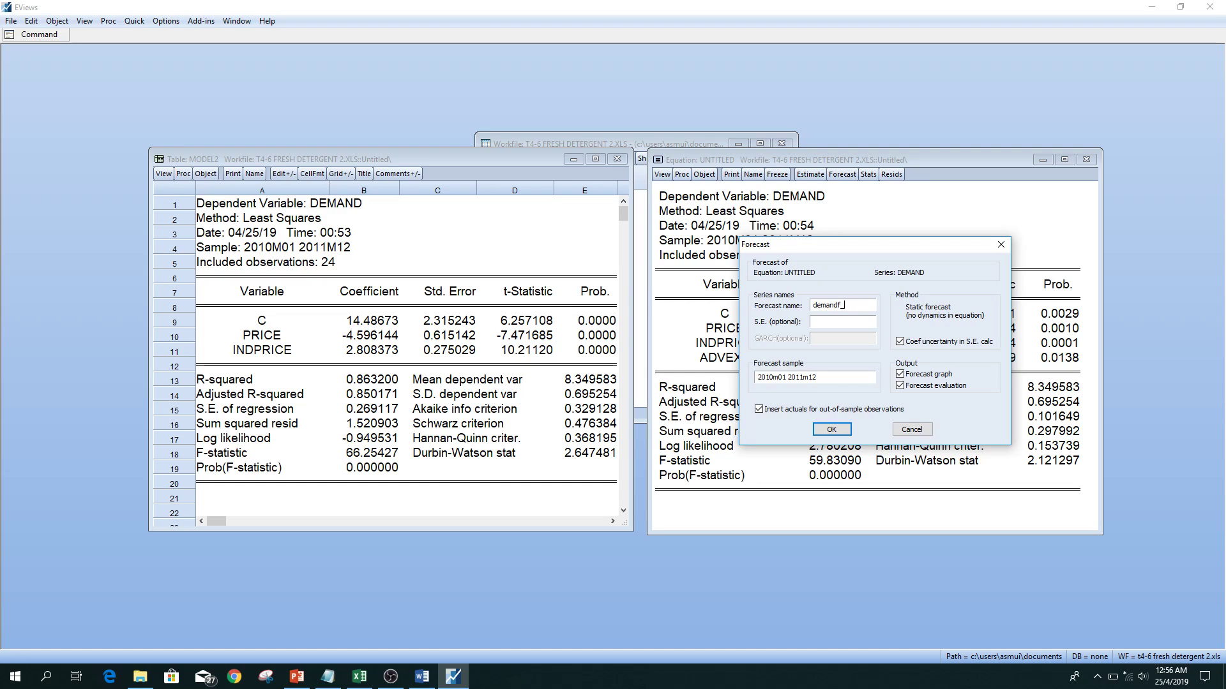
pyautogui.write('m3')
pyautogui.moveTo(832, 378); pyautogui.dragTo(755, 378)
pyautogui.press('BackSpace')
pyautogui.write('2012m01 201206')
pyautogui.click(831, 429)
pyautogui.click(622, 358)
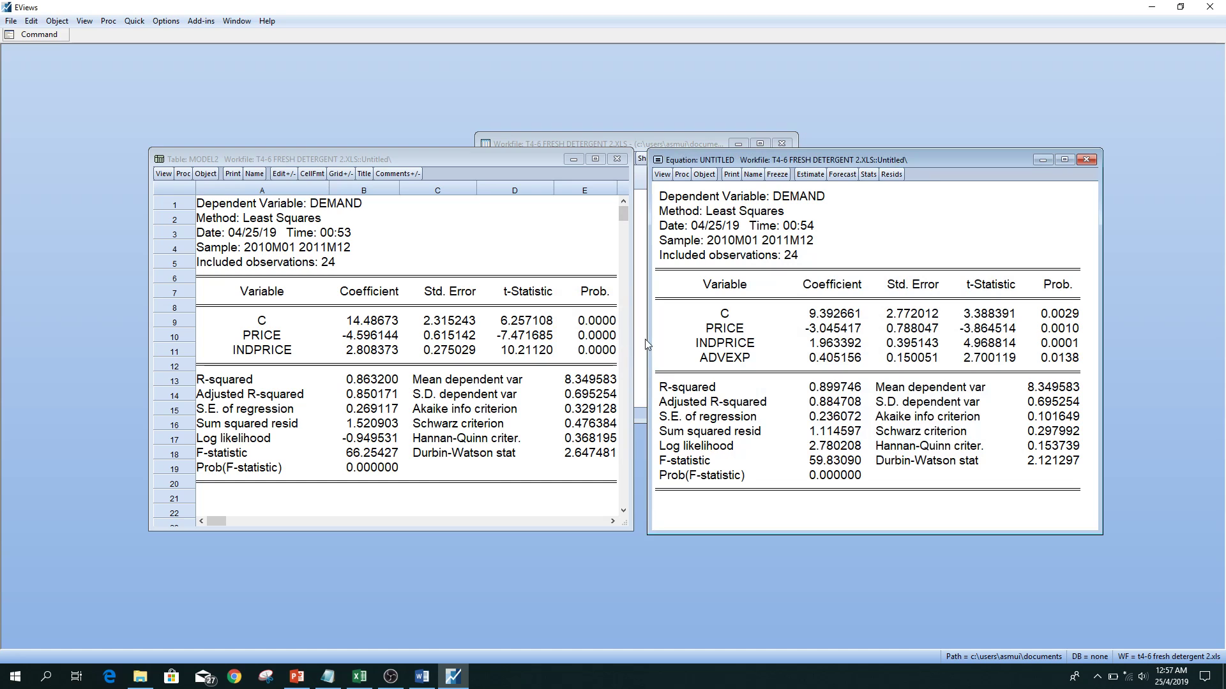
# Forecast demand from the equation with advexp as series demandf_m3 over the sample 2012m01 2012m06, including the graph and evaluation.
pyautogui.click(805, 176)
pyautogui.click(1017, 224)
pyautogui.click(851, 178)
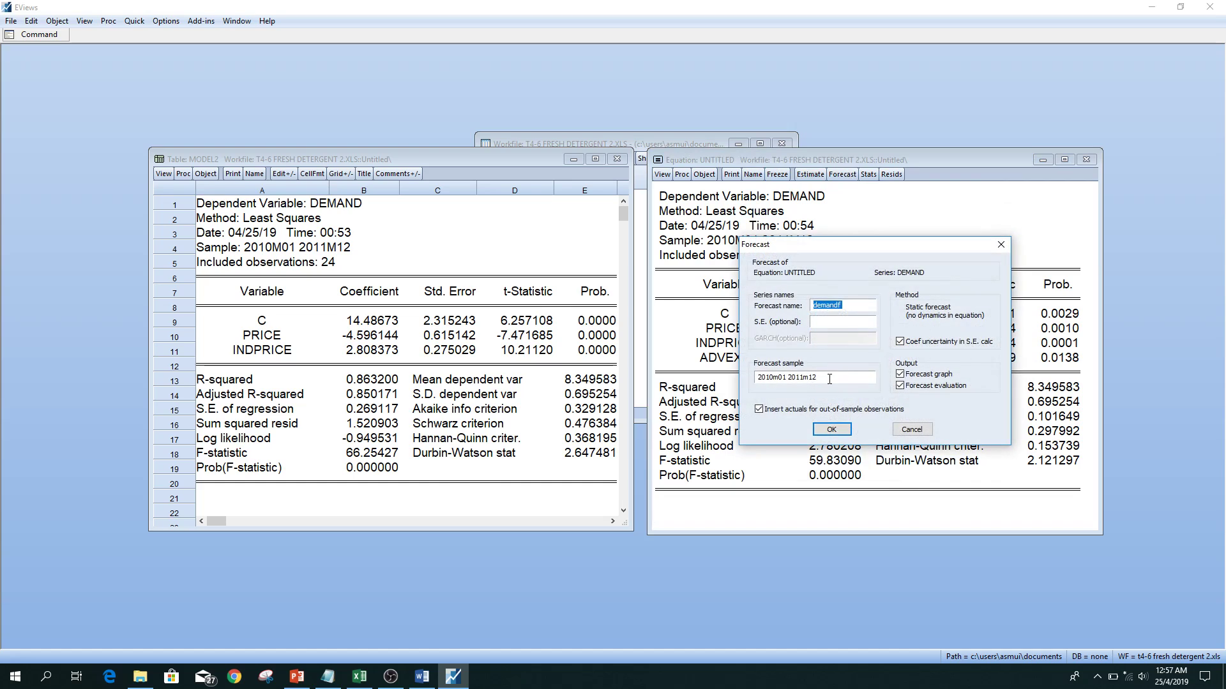
pyautogui.click(858, 309)
pyautogui.write('_m3')
pyautogui.moveTo(834, 377); pyautogui.dragTo(755, 378)
pyautogui.write('2012m01 2012m06')
pyautogui.click(831, 429)
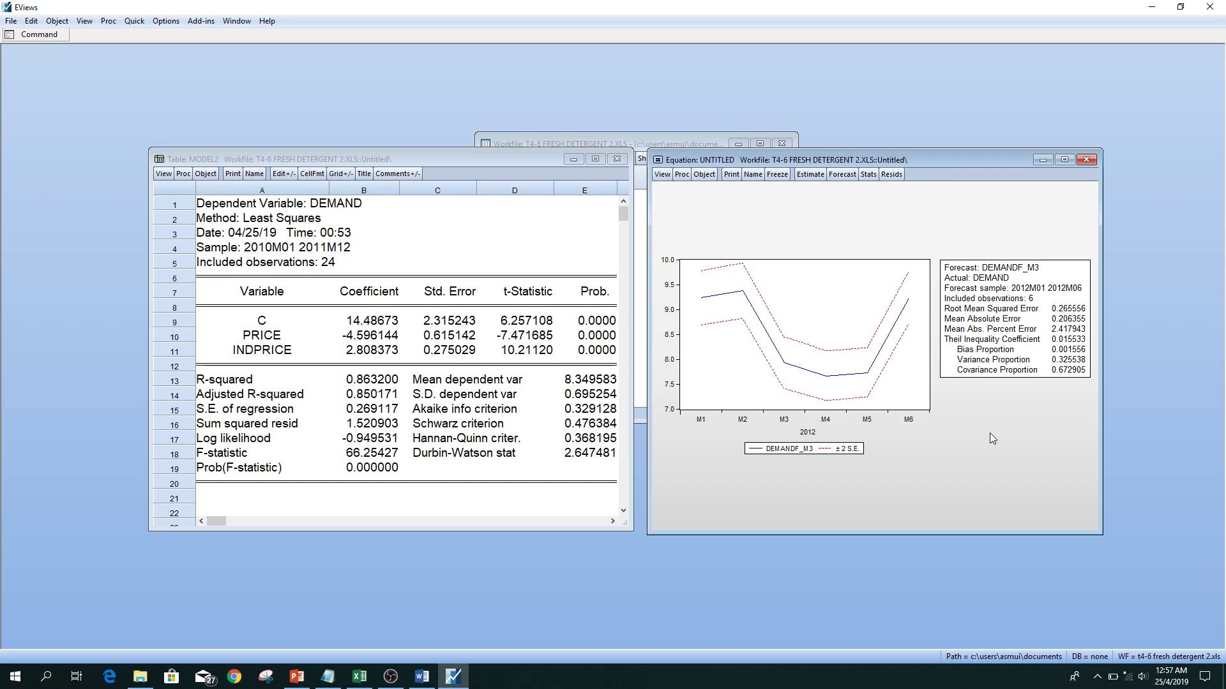
# Freeze the demandf_m3 forecast graph, name it evaluation_m3, and minimize its window.
pyautogui.click(777, 174)
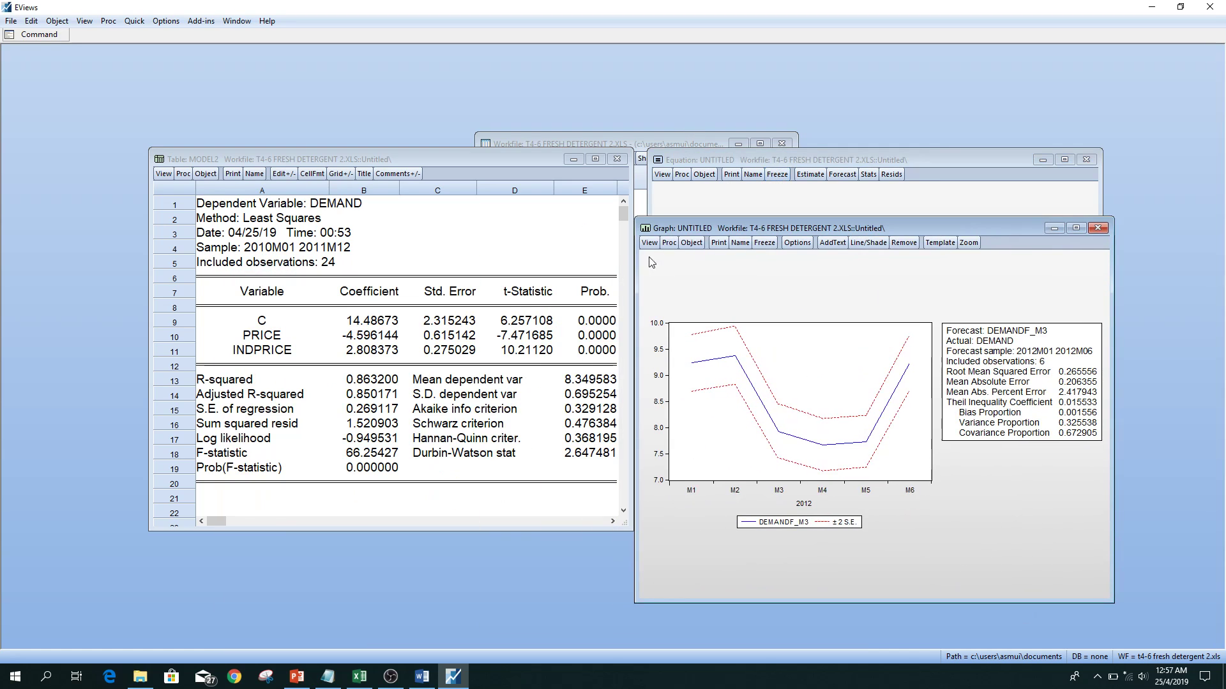
pyautogui.click(740, 243)
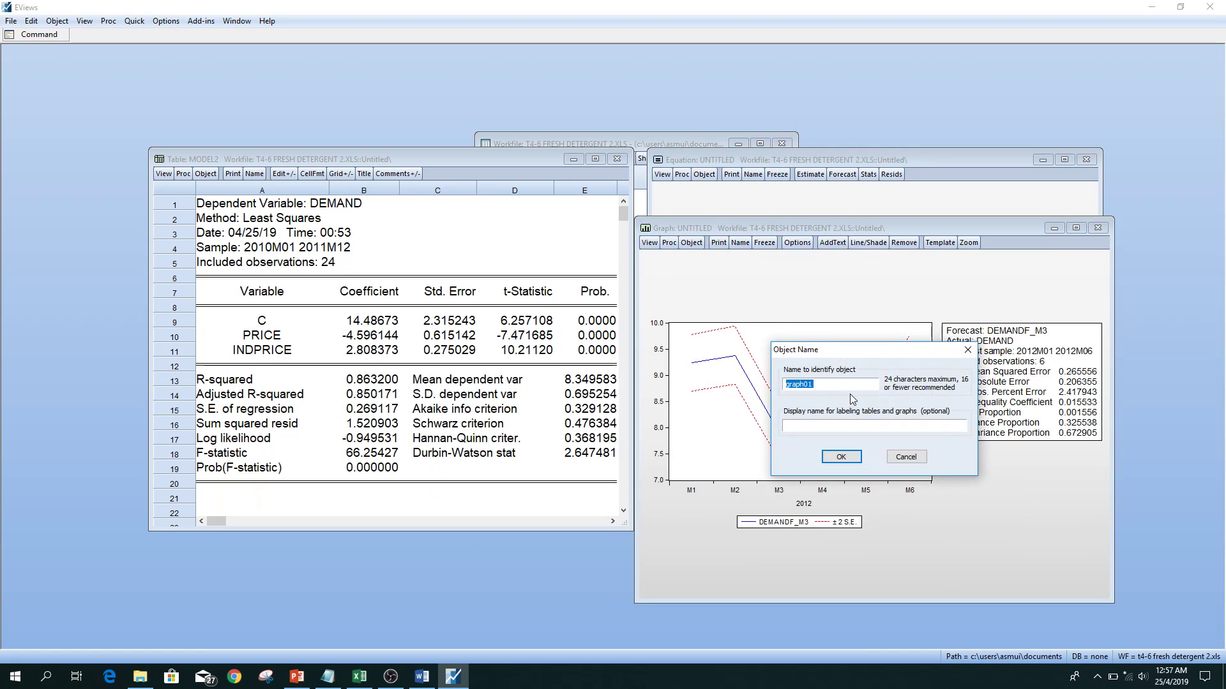
pyautogui.press('BackSpace')
pyautogui.write('evaluauation_m3')
pyautogui.click(841, 456)
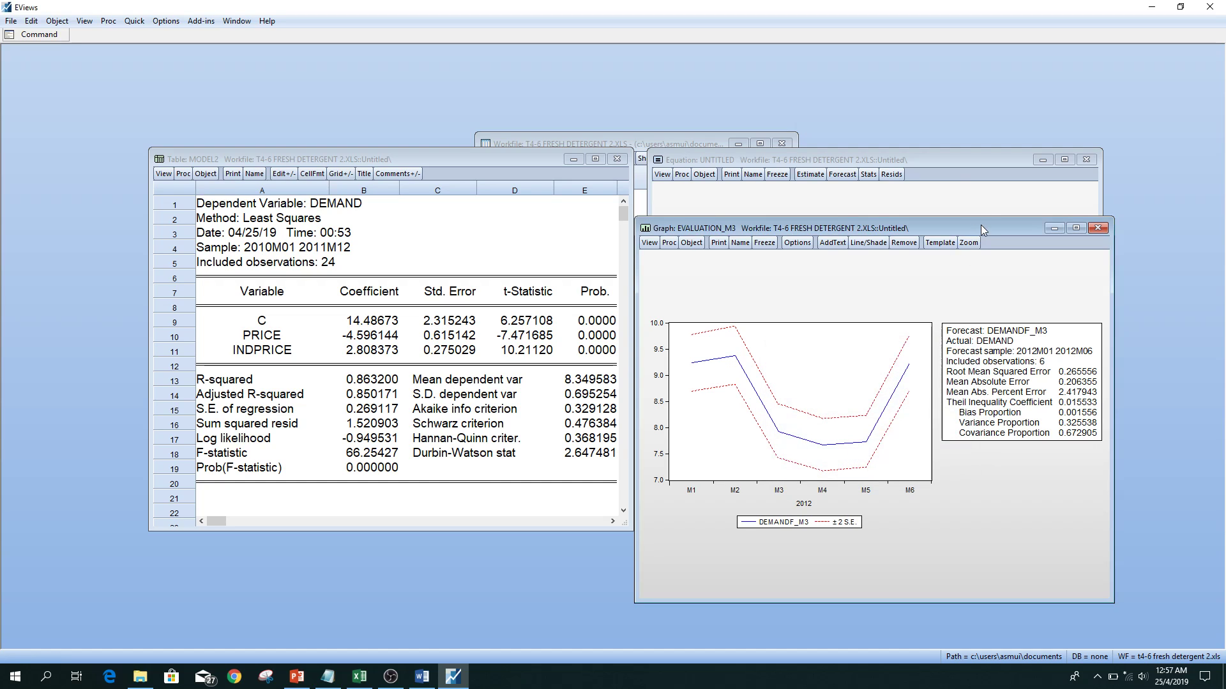
pyautogui.click(1054, 229)
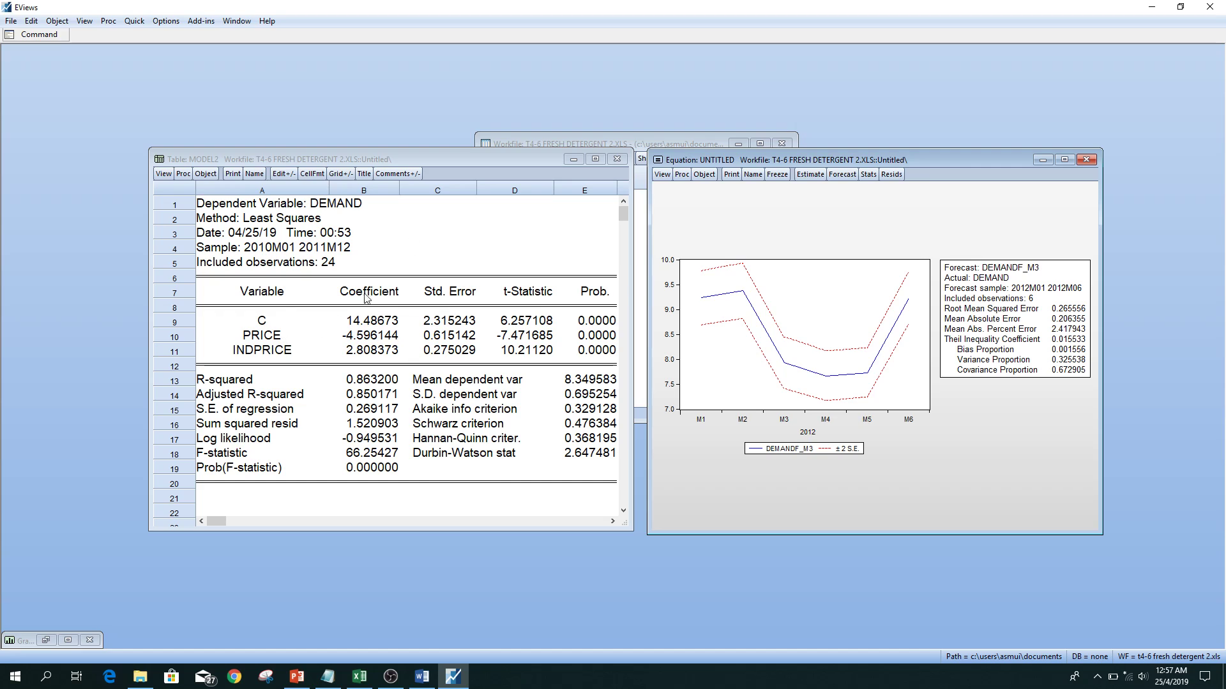
# Remove advexp from the equation specification and re-estimate it as demand c price indprice.
pyautogui.click(810, 174)
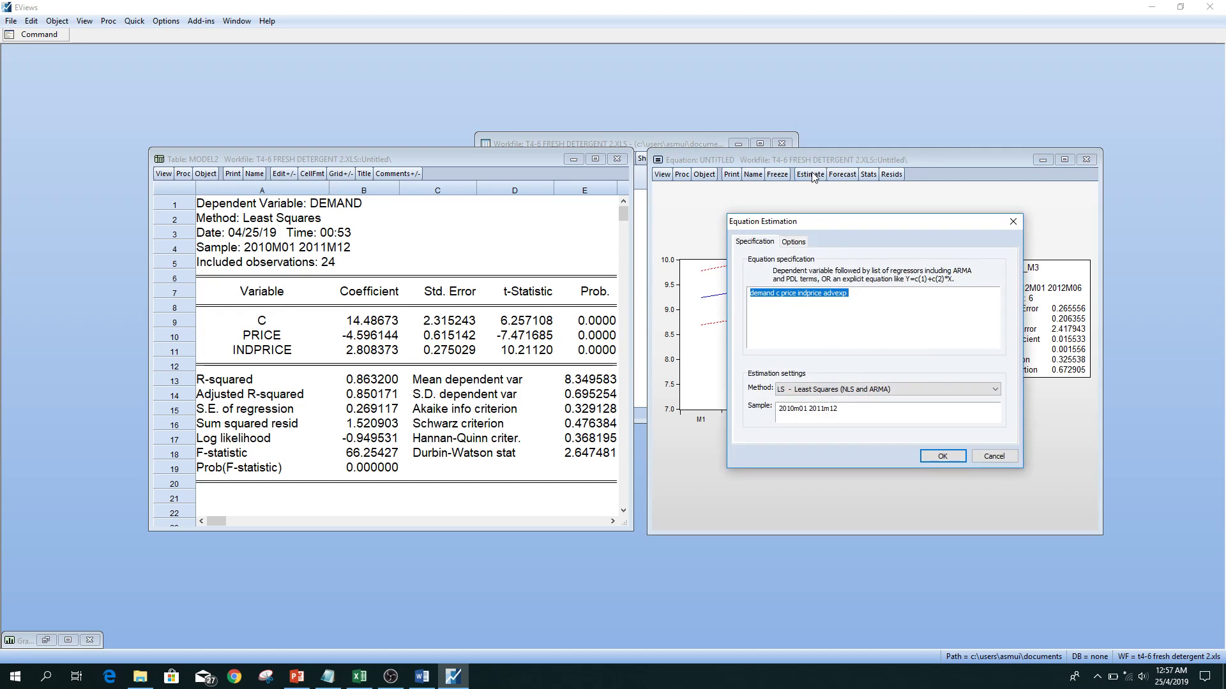
pyautogui.moveTo(848, 294); pyautogui.dragTo(824, 300)
pyautogui.click(943, 456)
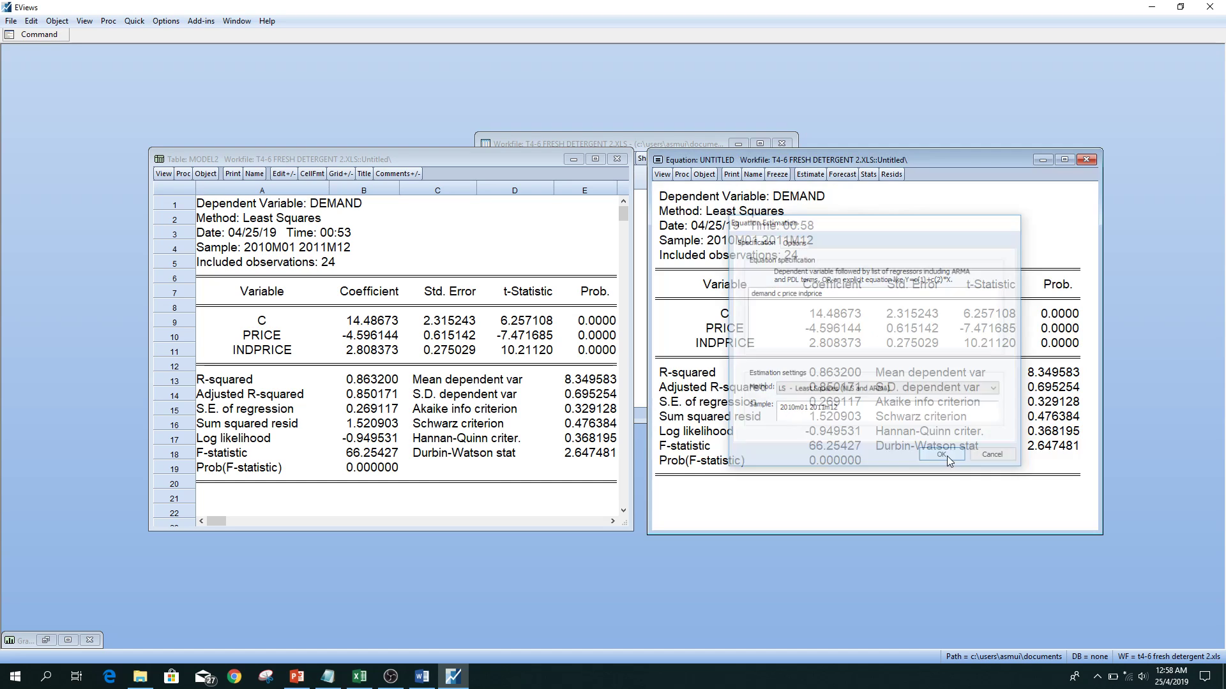
# Forecast demand from the price and indprice equation as series demandf_m2 over the sample 2012m01 2012m06, including the graph and evaluation.
pyautogui.click(842, 175)
pyautogui.click(854, 305)
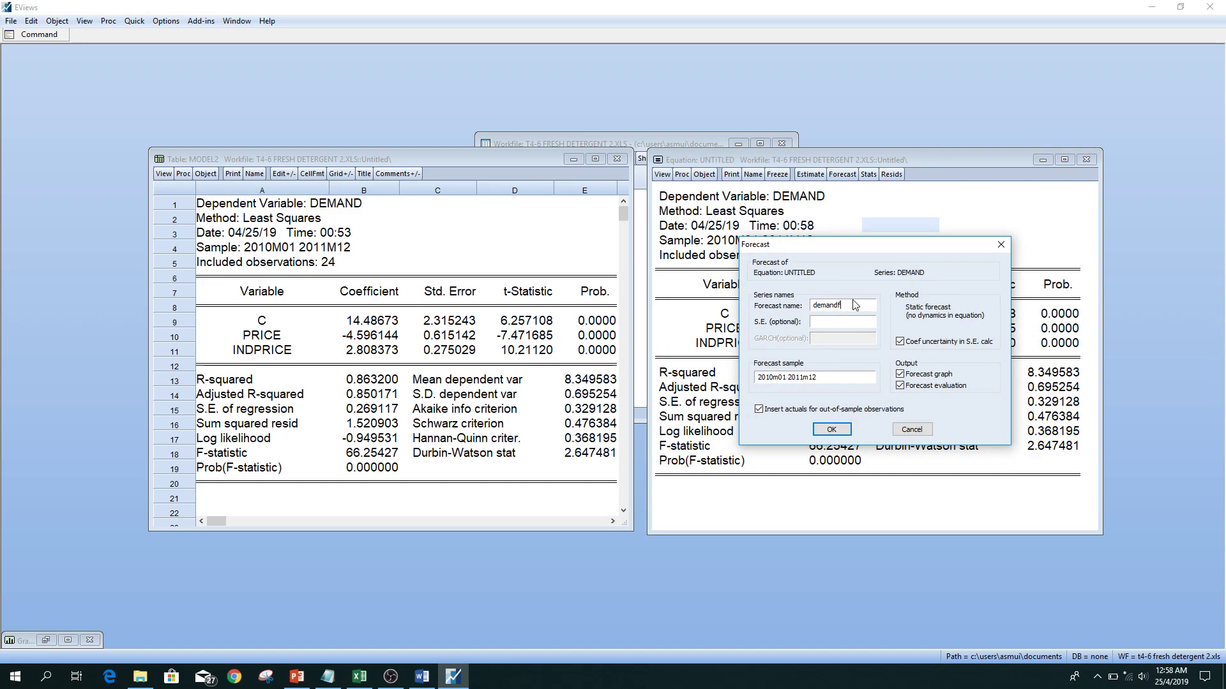
pyautogui.write('_m2')
pyautogui.moveTo(822, 377); pyautogui.dragTo(751, 378)
pyautogui.write('2012m01 2012m06')
pyautogui.click(831, 429)
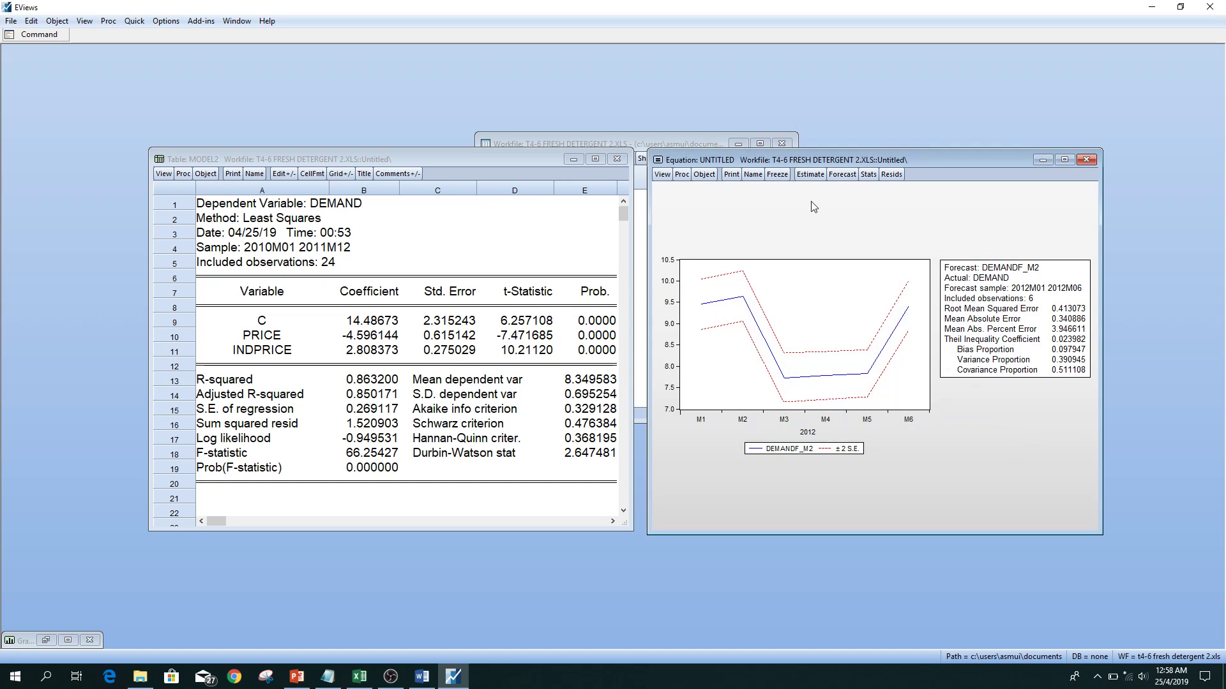
# Freeze the demandf_m2 forecast output as a graph object and name it evaluation_m2.
pyautogui.click(776, 175)
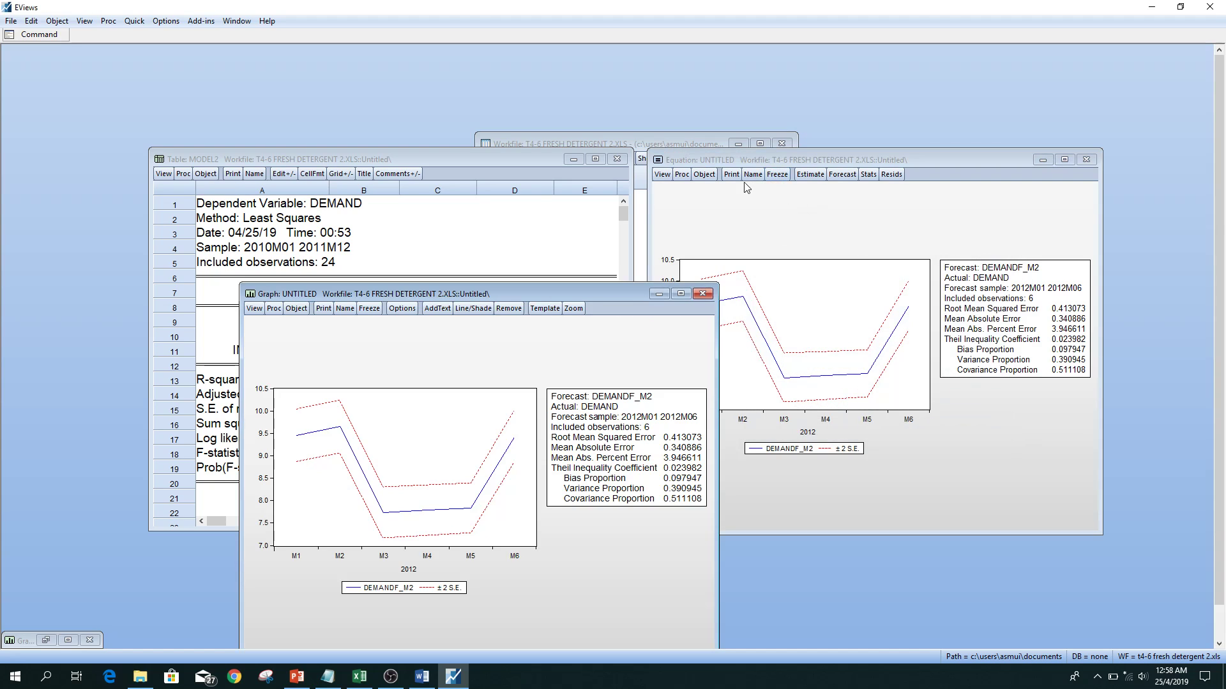
pyautogui.click(345, 308)
pyautogui.write('e')
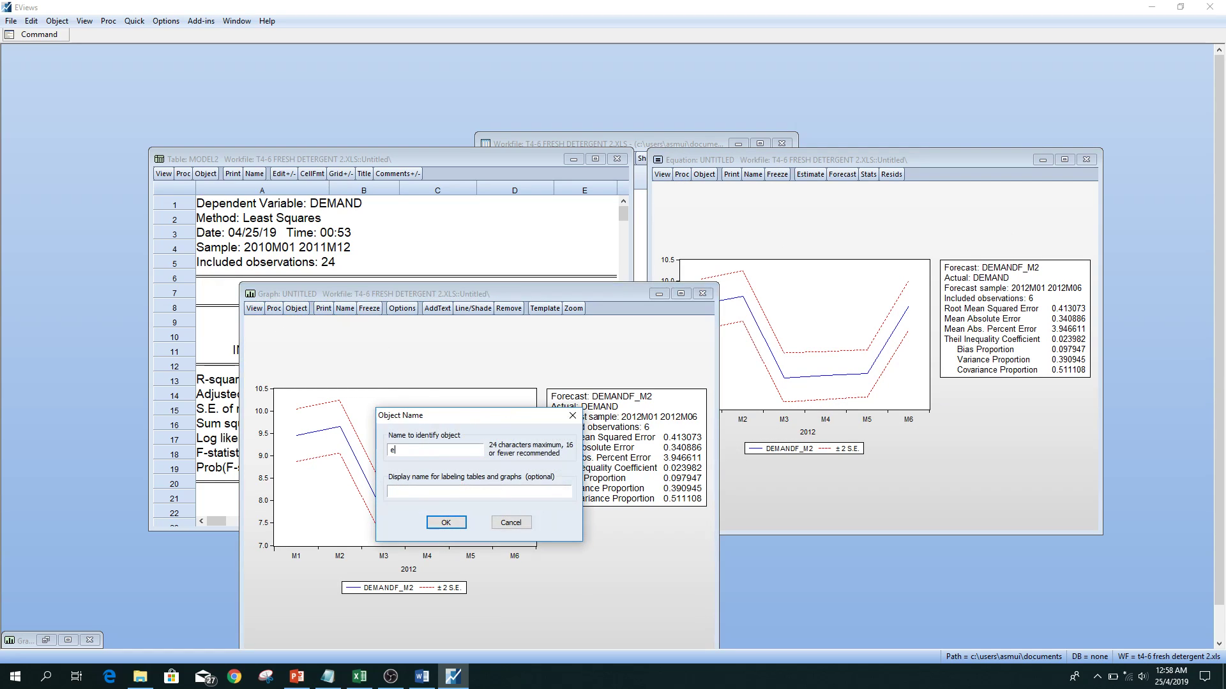
pyautogui.write('valuation_m2')
pyautogui.click(452, 523)
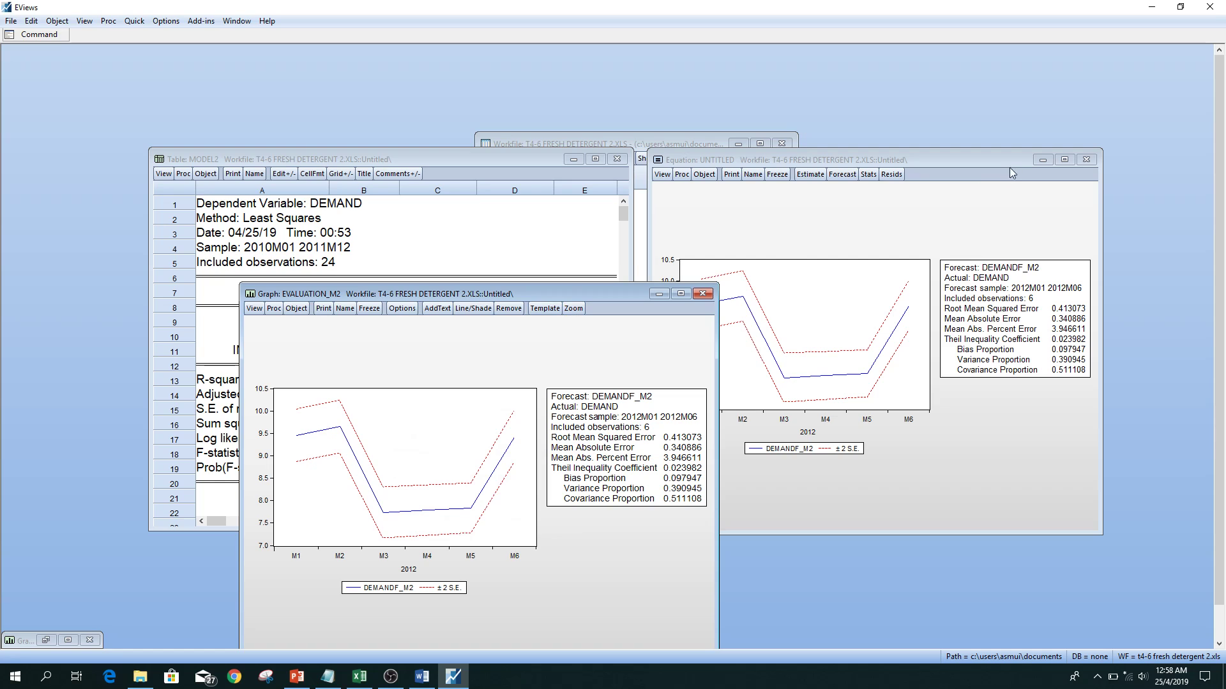
# Minimize the equation and the model2 and model3 tables, and move the evaluation_m2 graph clear of the workfile's object list.
pyautogui.click(1042, 159)
pyautogui.click(573, 159)
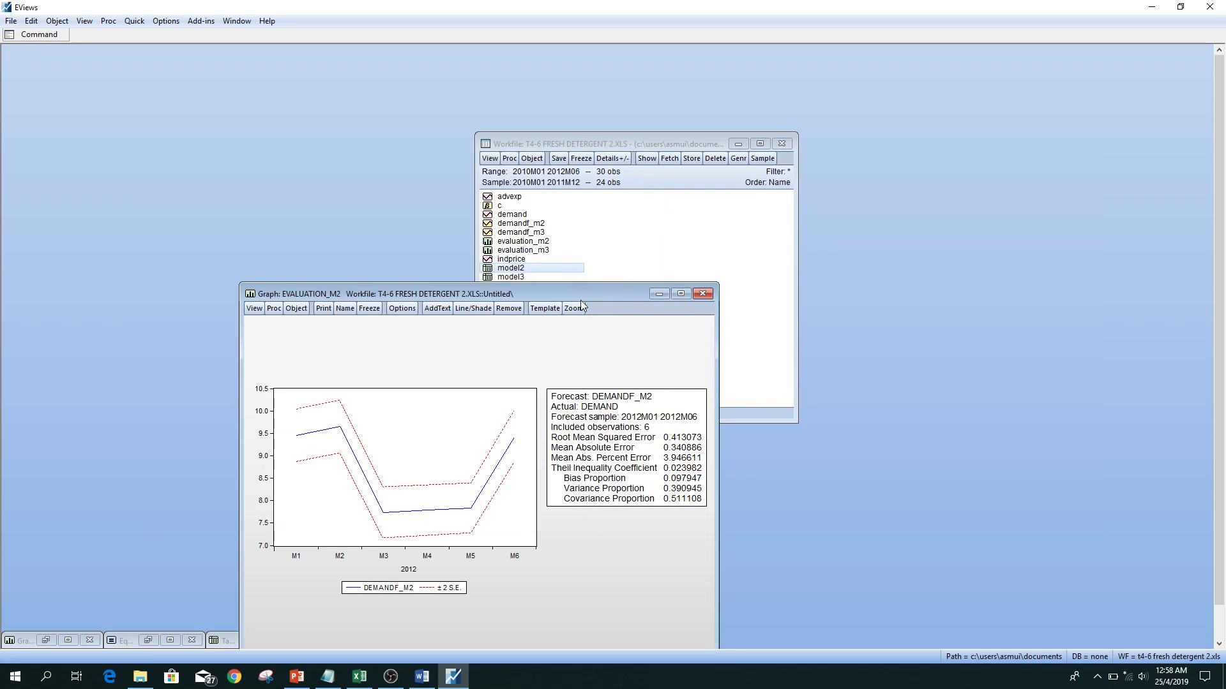
pyautogui.moveTo(580, 300); pyautogui.dragTo(971, 135)
pyautogui.doubleClick(521, 278)
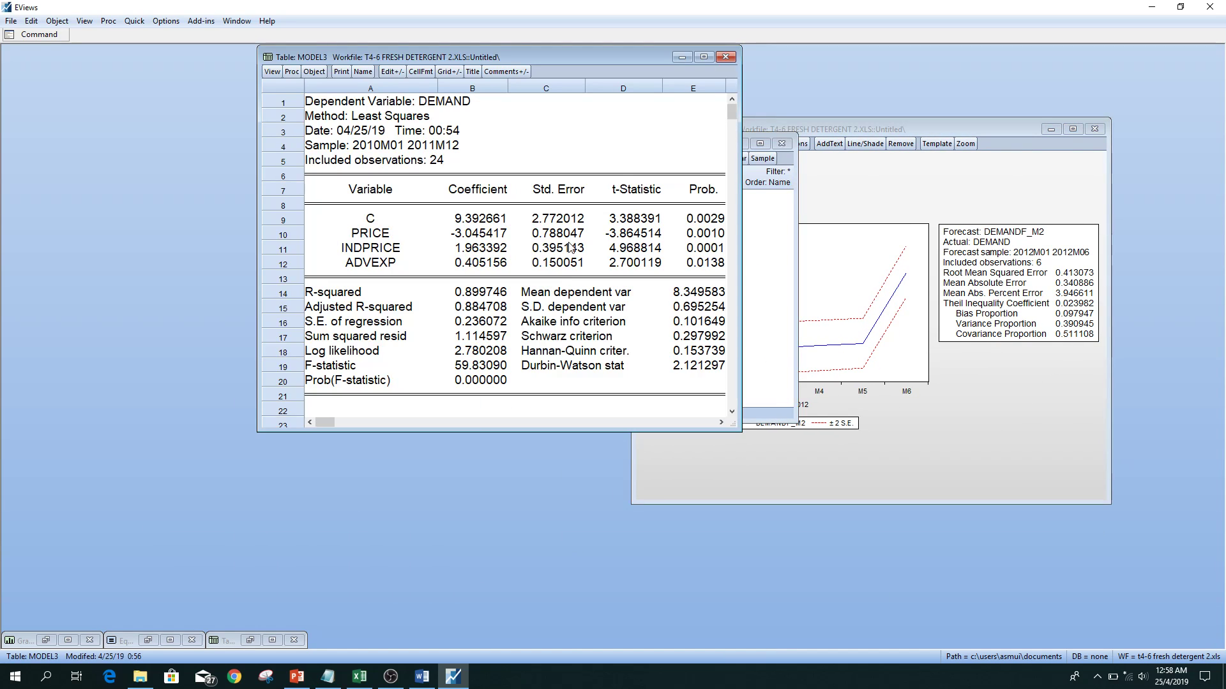
pyautogui.click(682, 57)
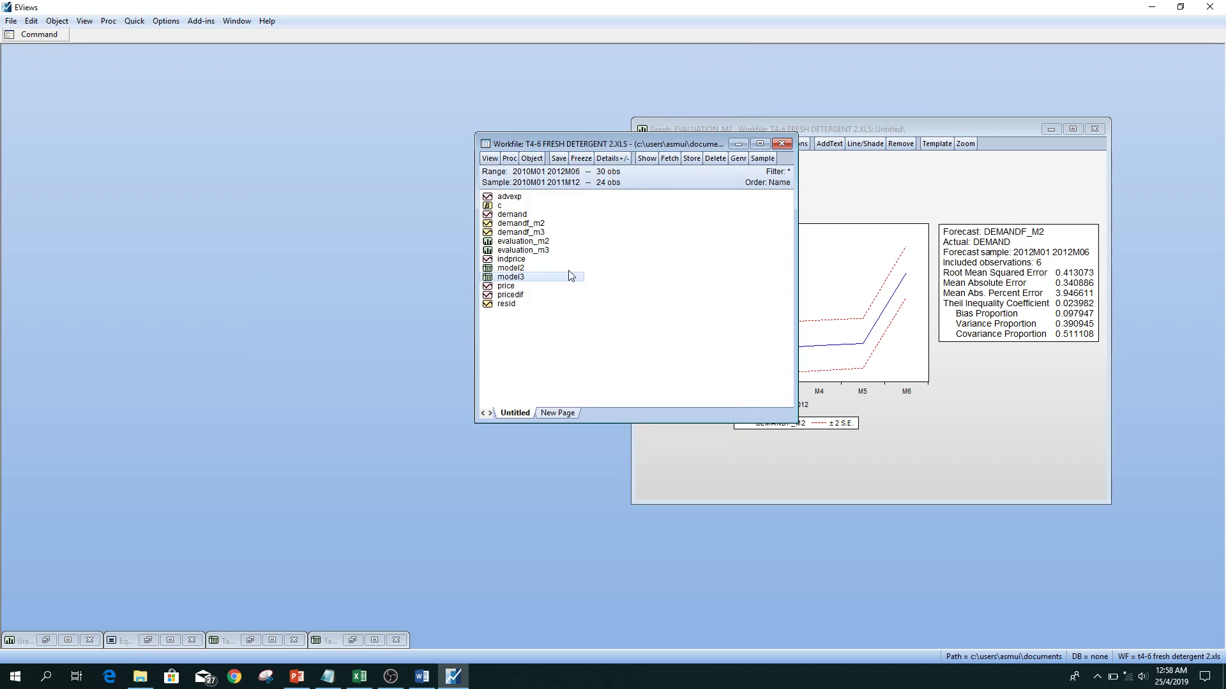
# Bring up the evaluation_m3 graph and arrange it side by side with evaluation_m2 to compare their forecast evaluation statistics.
pyautogui.doubleClick(523, 250)
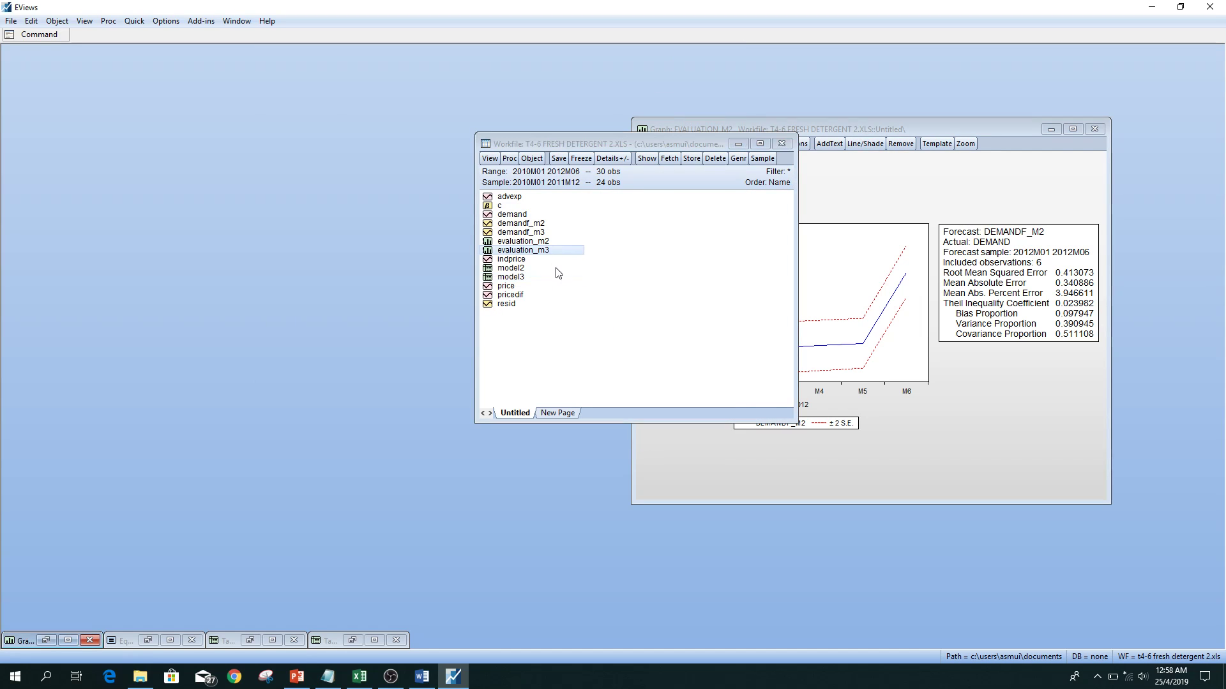
pyautogui.click(74, 640)
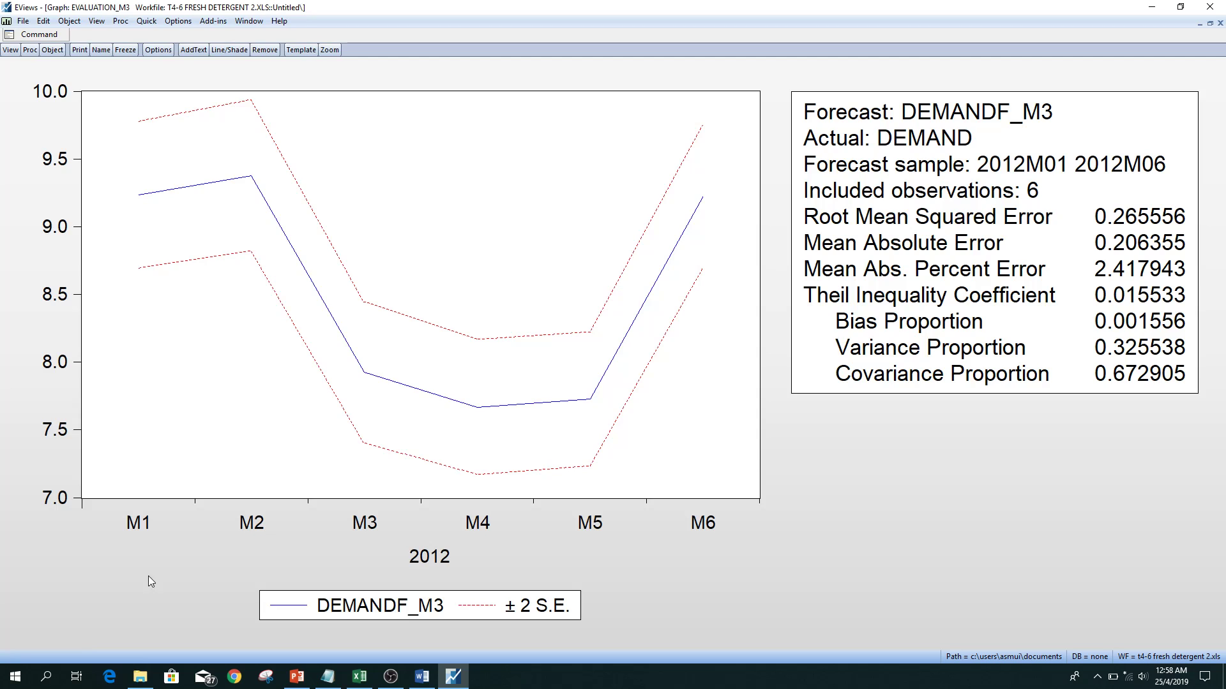
pyautogui.click(1209, 23)
pyautogui.moveTo(825, 221); pyautogui.dragTo(441, 135)
pyautogui.click(906, 129)
pyautogui.moveTo(909, 129); pyautogui.dragTo(990, 131)
pyautogui.moveTo(561, 133); pyautogui.dragTo(503, 126)
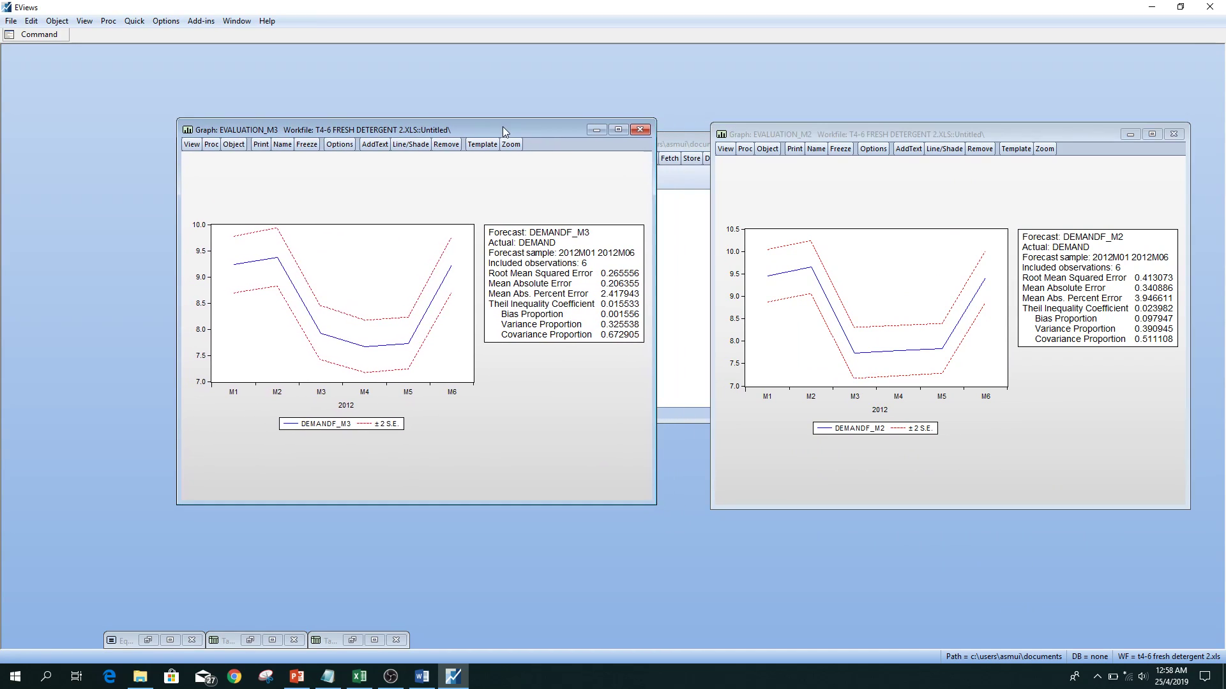
pyautogui.moveTo(887, 135); pyautogui.dragTo(842, 129)
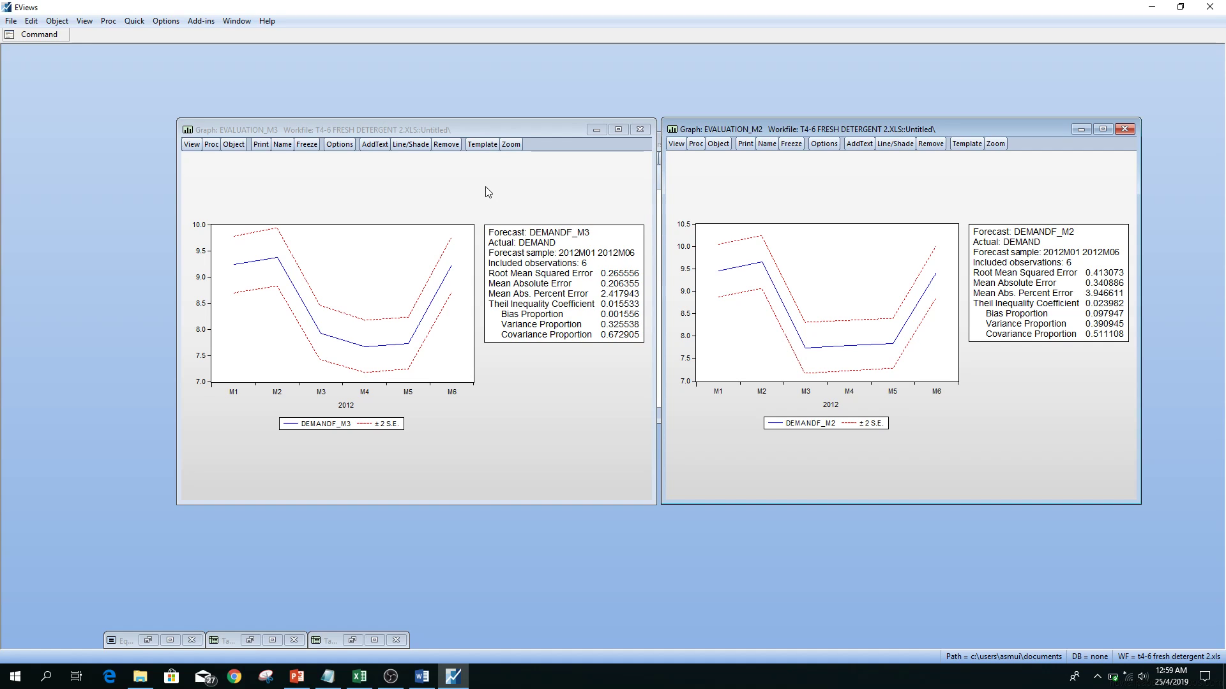
pyautogui.click(521, 185)
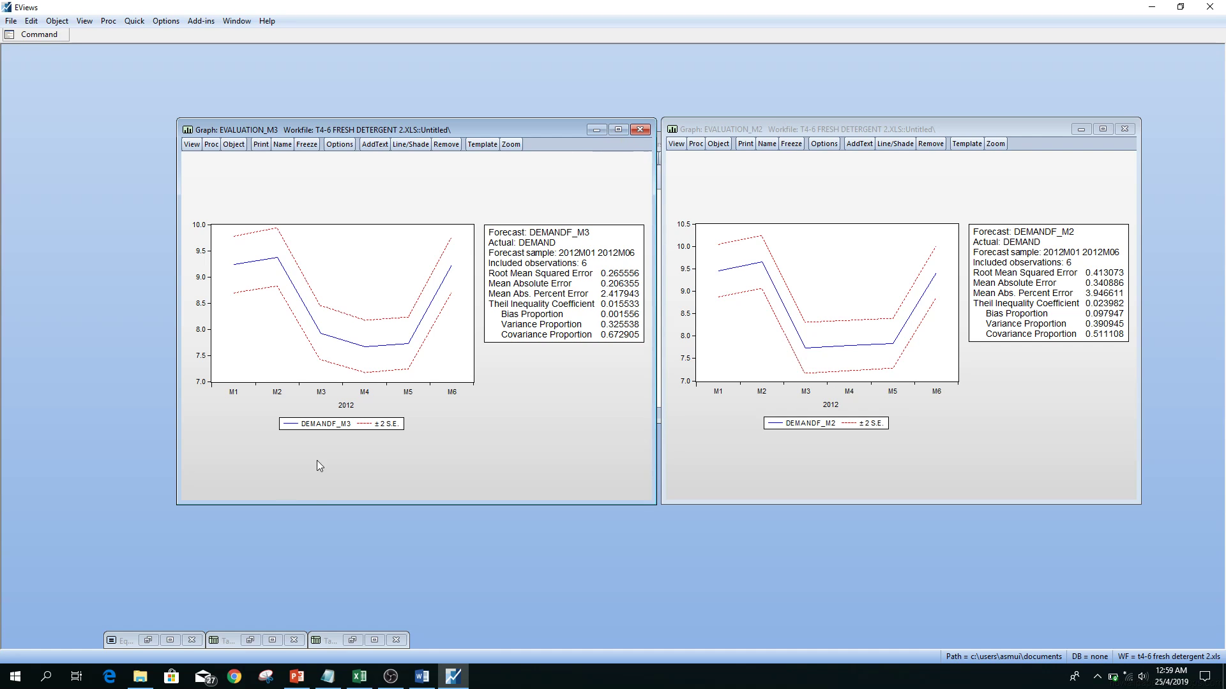
# Run the Breusch-Pagan-Godfrey heteroskedasticity test on the untitled equation with regressors c price indprice.
pyautogui.click(170, 639)
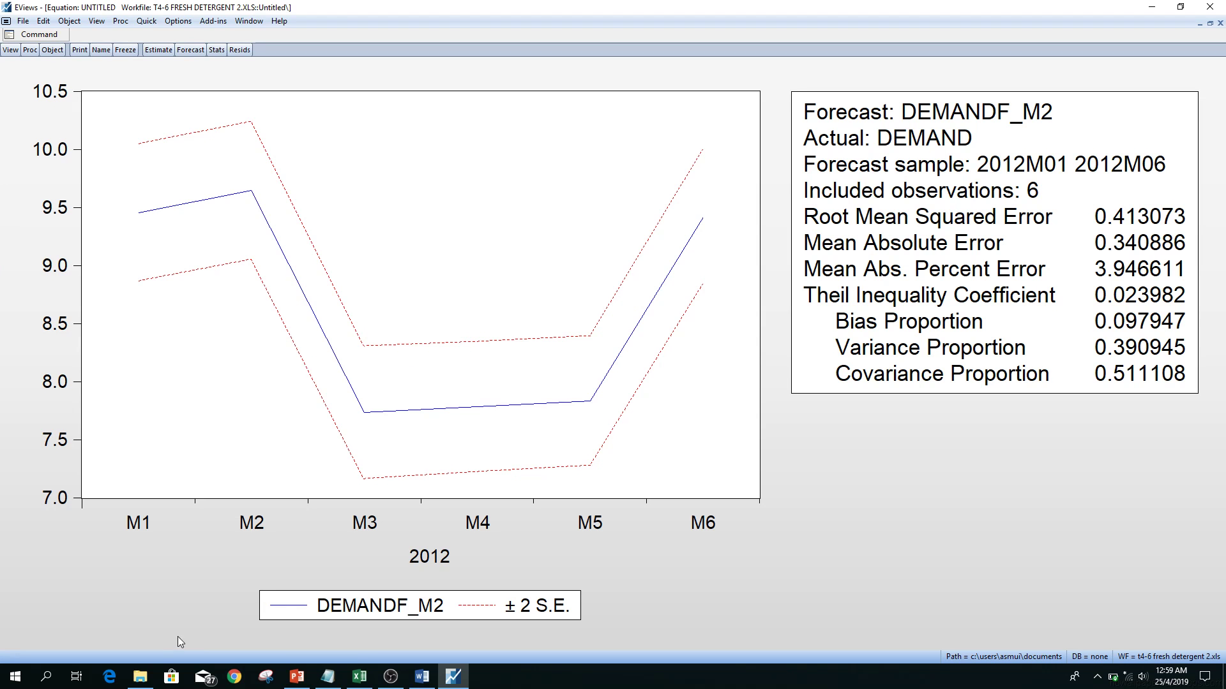
pyautogui.click(1210, 23)
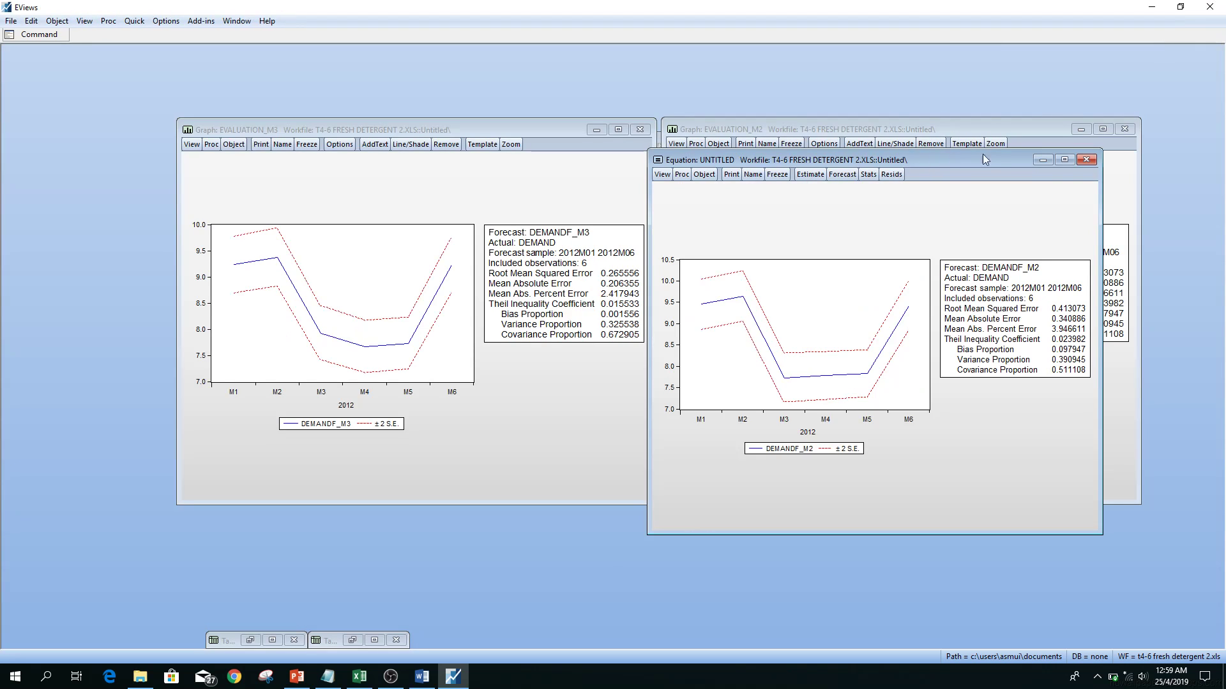
pyautogui.click(1063, 160)
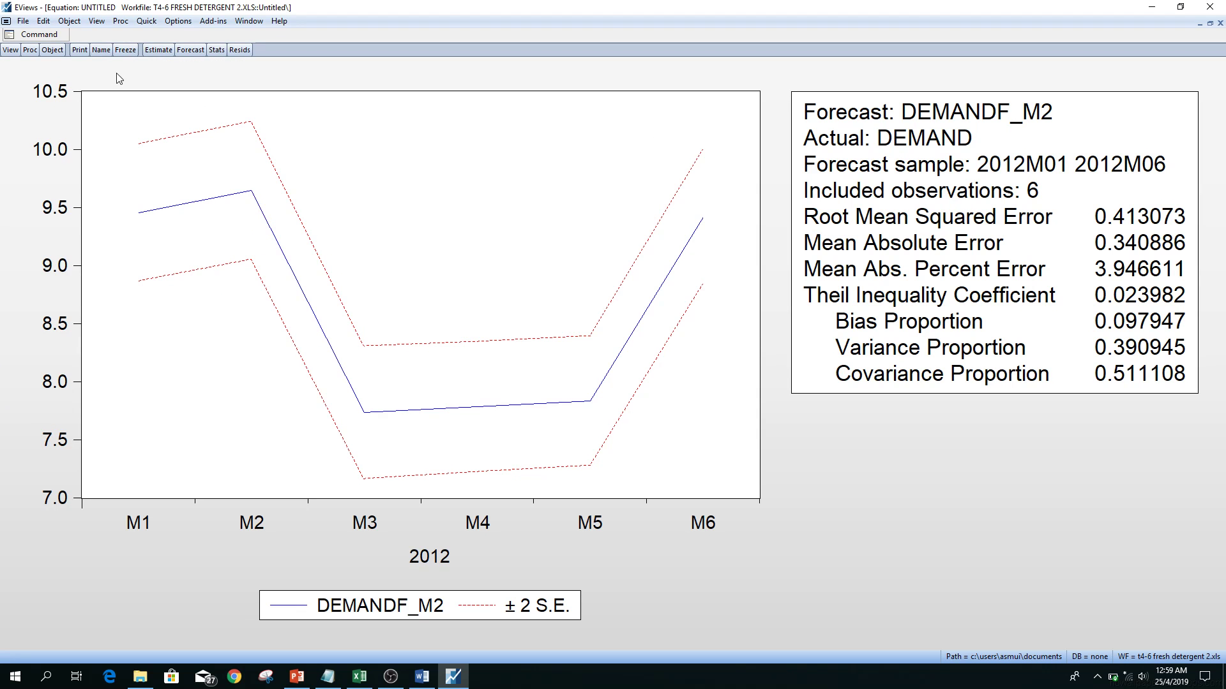
pyautogui.click(10, 50)
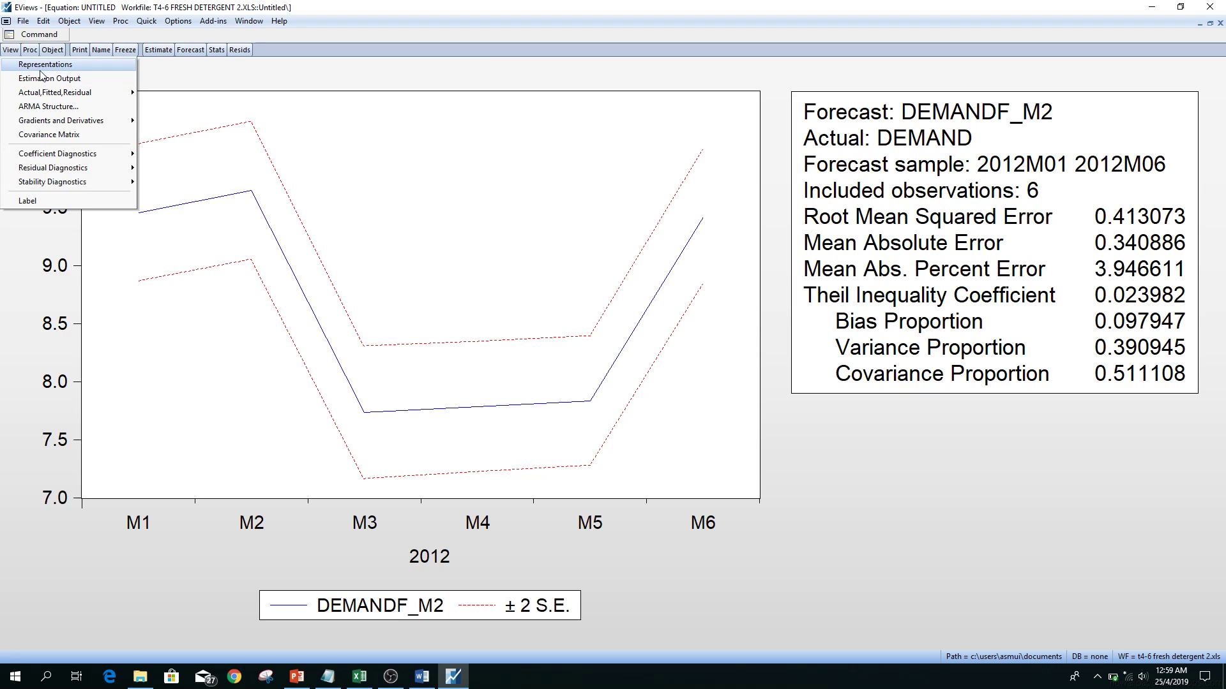
pyautogui.moveTo(90, 171)
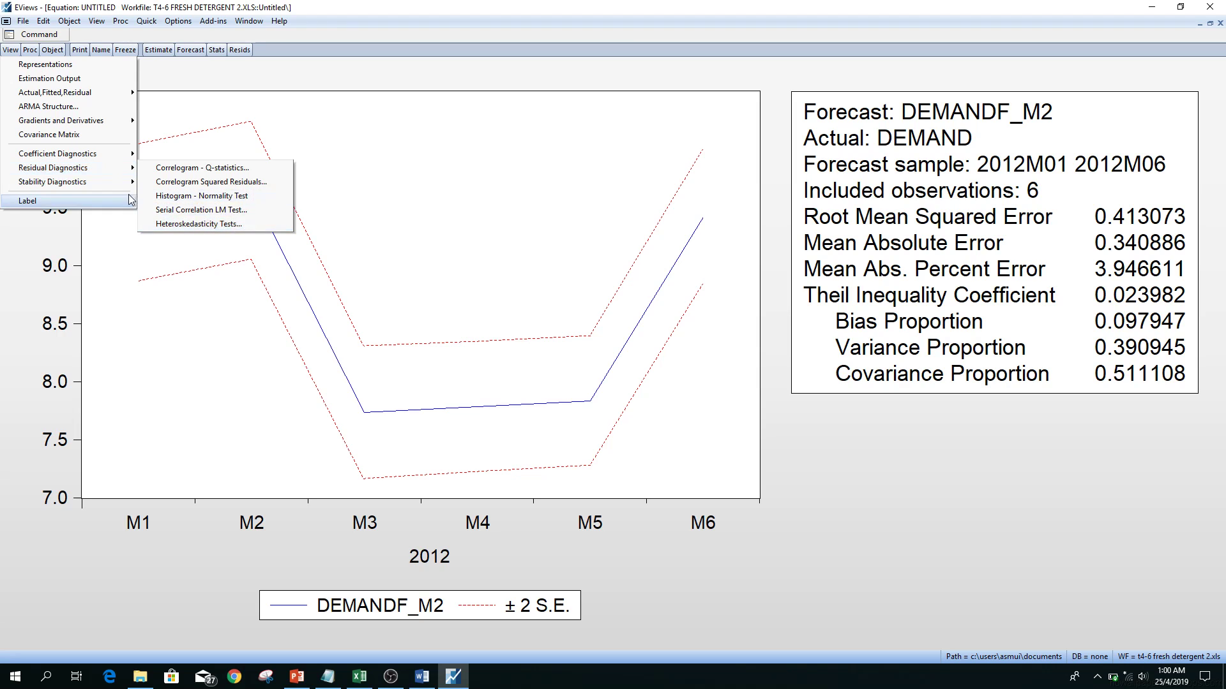
pyautogui.click(209, 224)
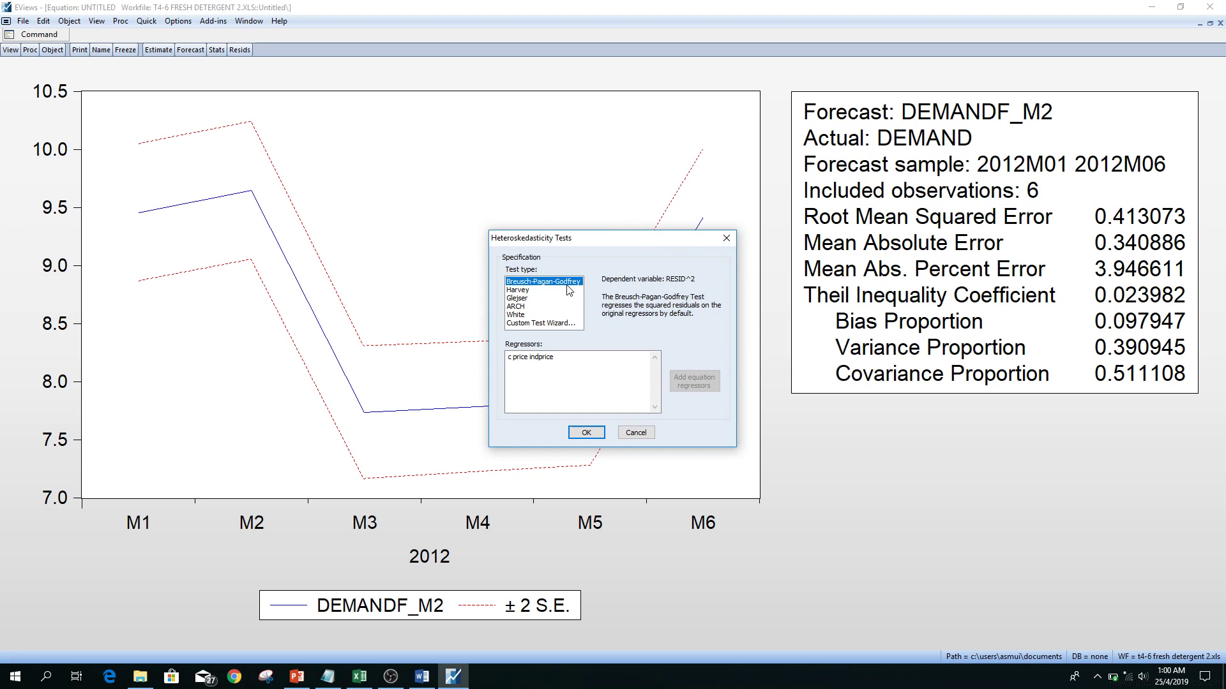
pyautogui.click(586, 432)
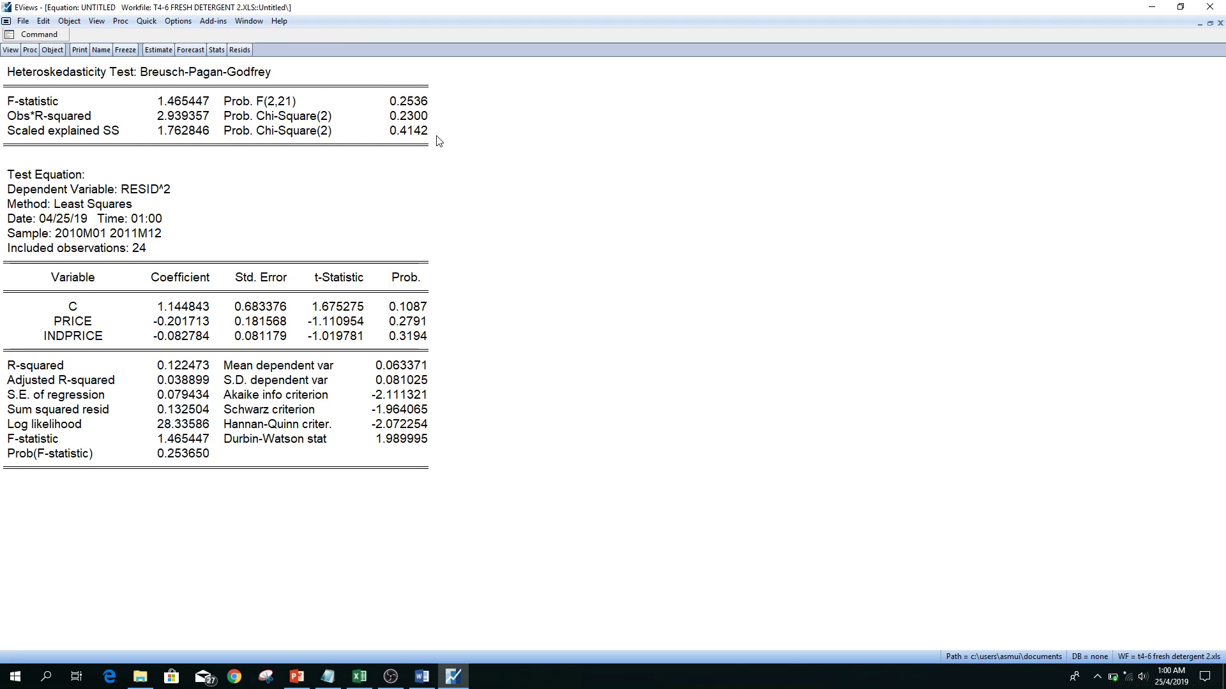
# Compute the variance inflation factors for the equation's coefficients, then minimize the equation window.
pyautogui.click(10, 50)
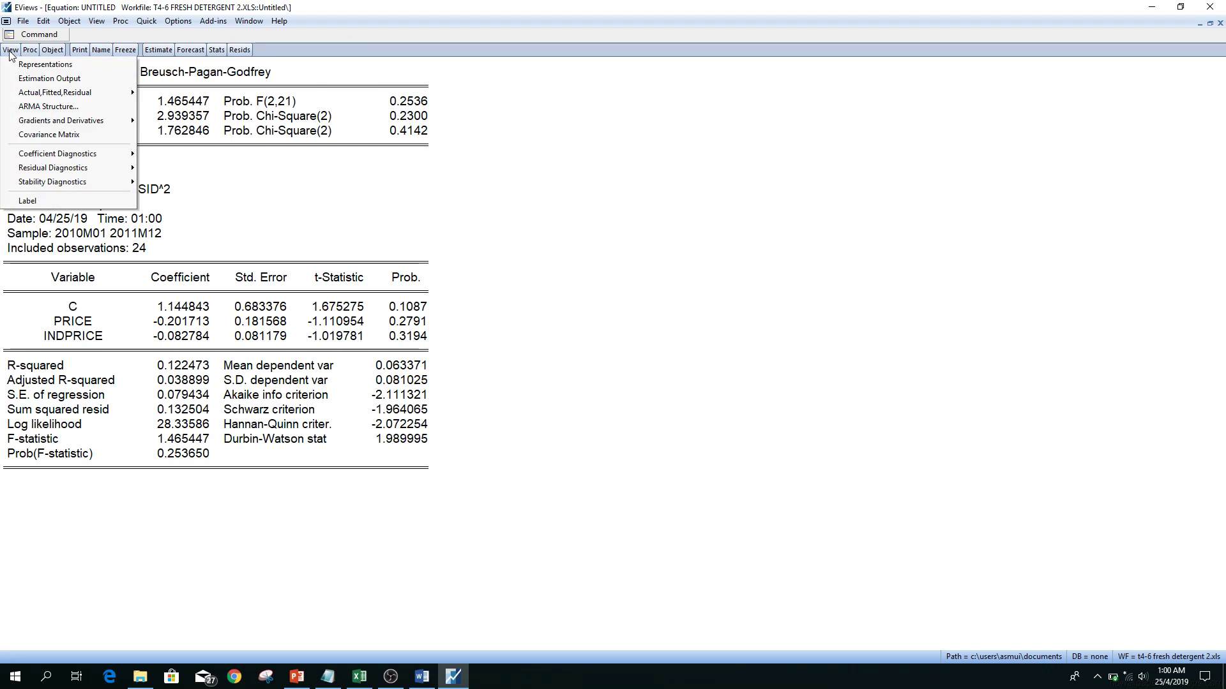
pyautogui.moveTo(34, 157)
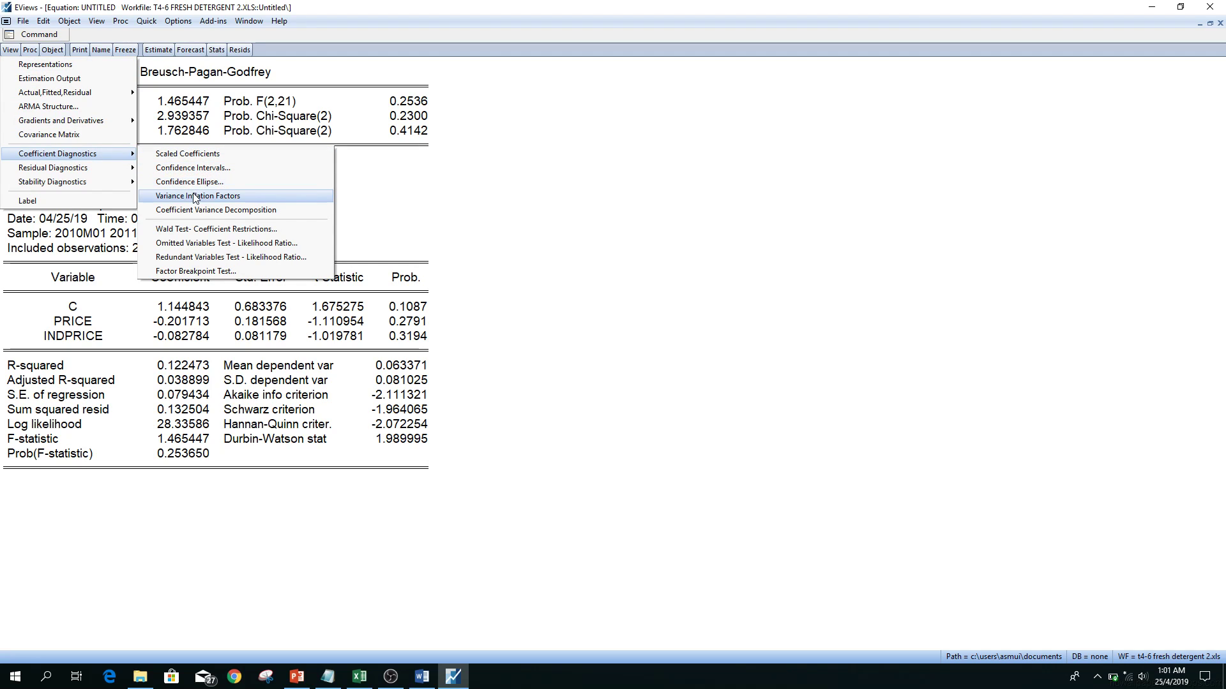
pyautogui.click(251, 202)
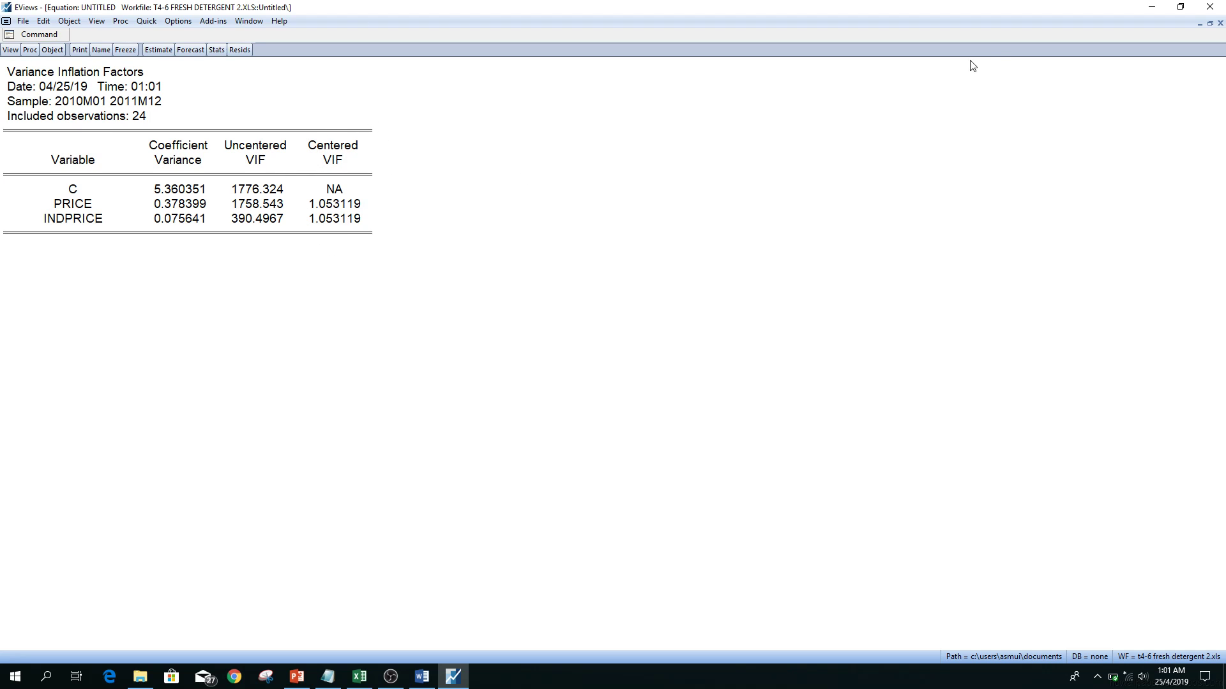
pyautogui.click(1206, 23)
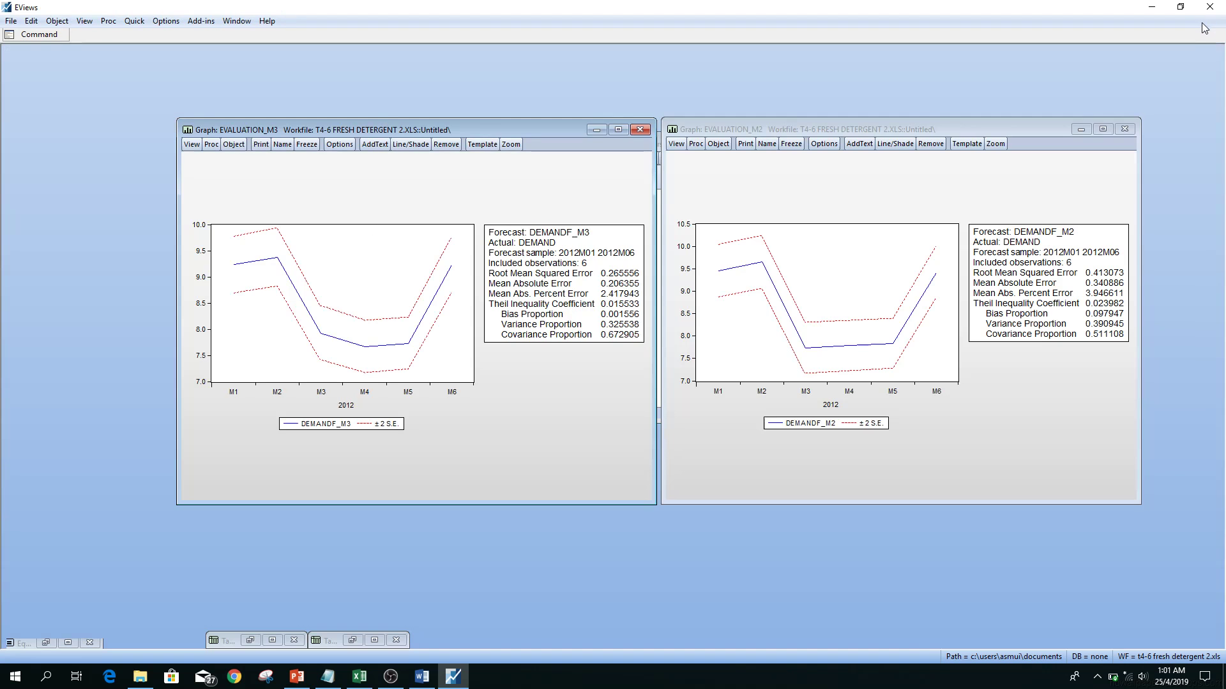
# Spread the evaluation_m3 and evaluation_m2 graphs apart and bring the workfile window to the front between them.
pyautogui.moveTo(574, 129); pyautogui.dragTo(404, 128)
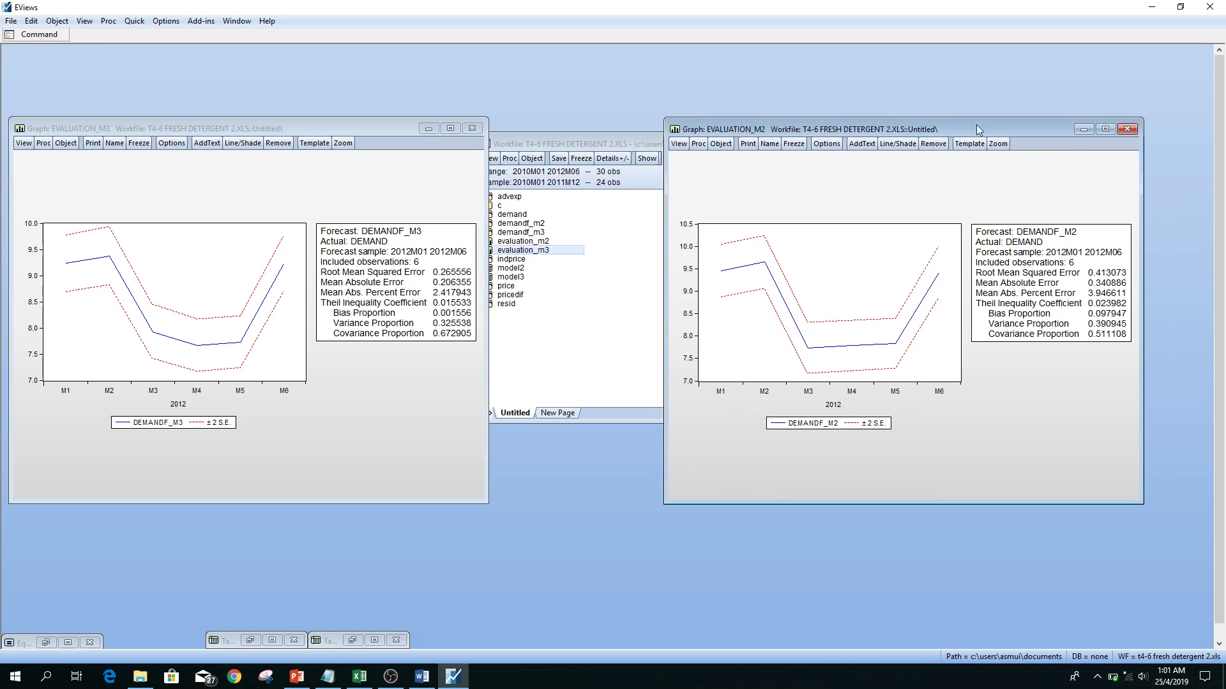
pyautogui.moveTo(959, 128); pyautogui.dragTo(1051, 88)
pyautogui.click(692, 168)
pyautogui.moveTo(688, 144); pyautogui.dragTo(689, 106)
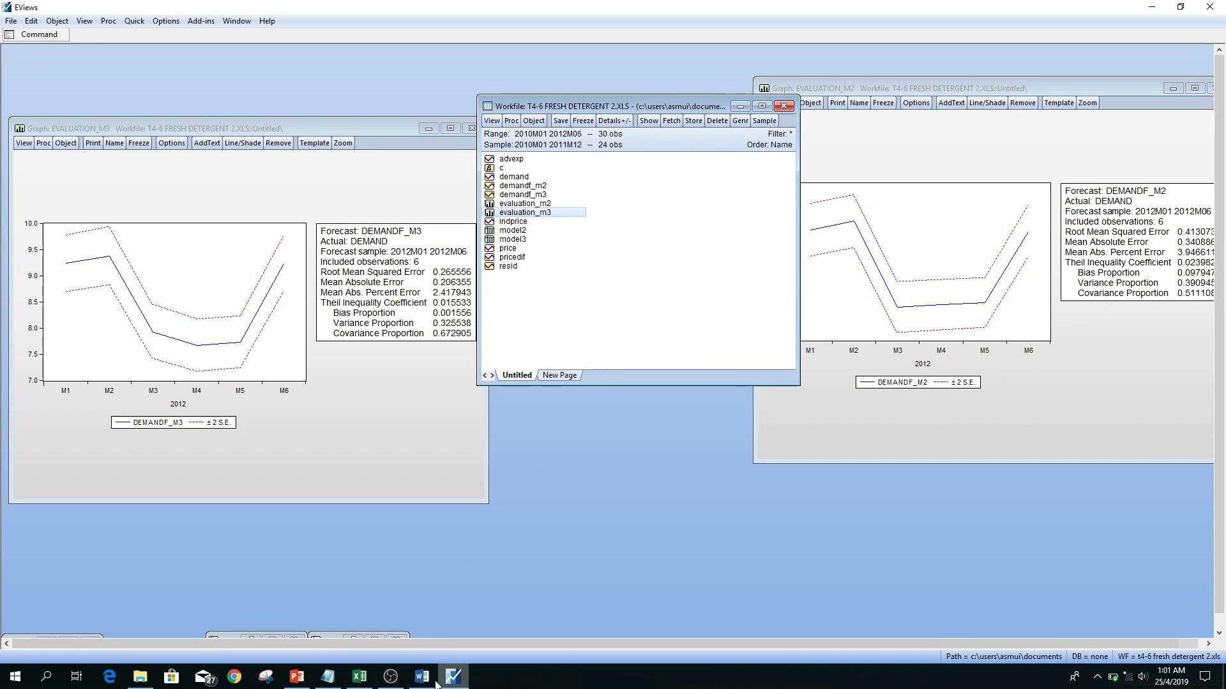
# Switch to PowerPoint and show slide 3, Introduction to E-Views.
pyautogui.click(296, 676)
pyautogui.click(149, 394)
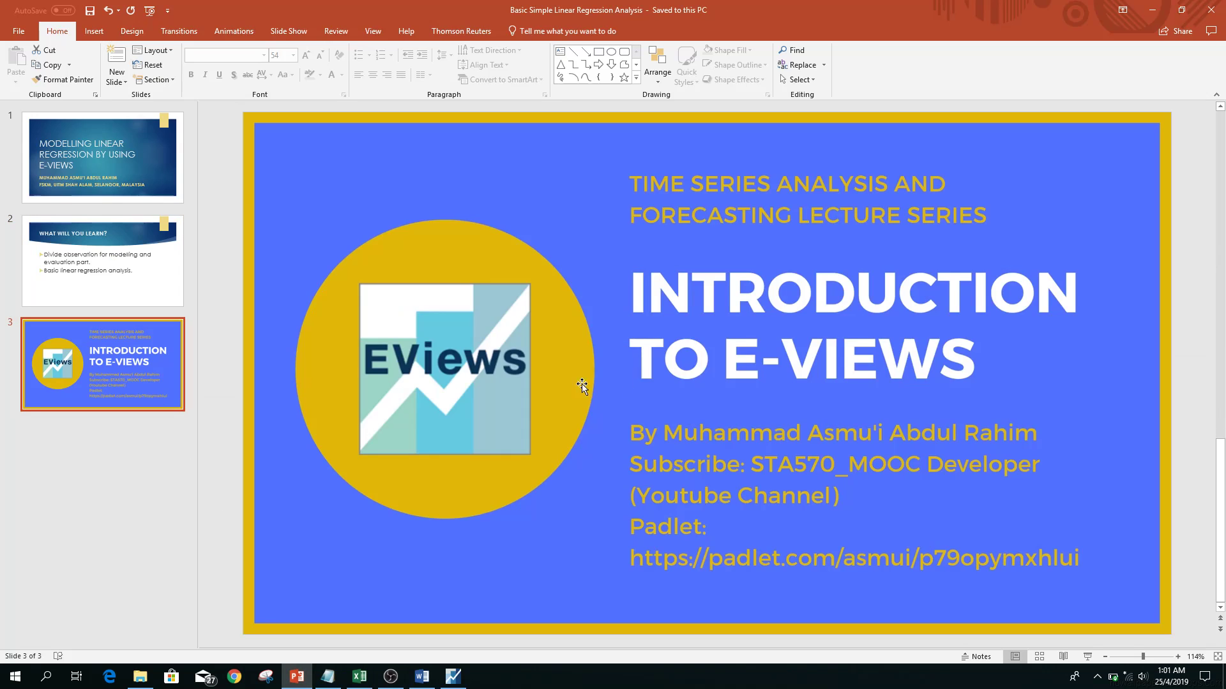